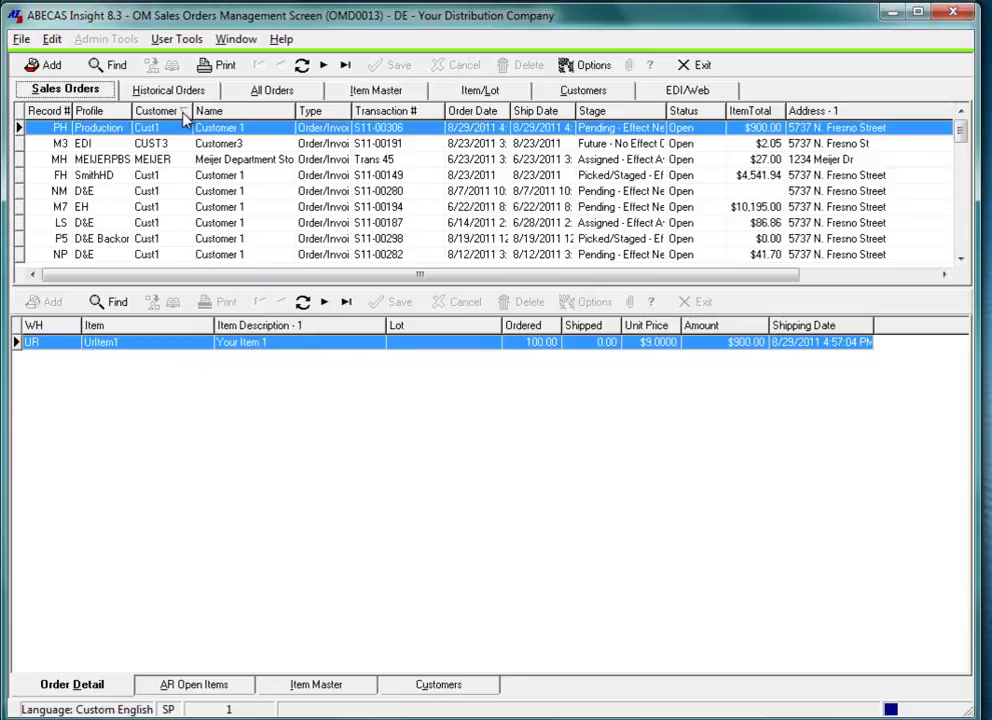
# Sort the sales orders by order date ascending and select the most recent one
pyautogui.click(478, 112)
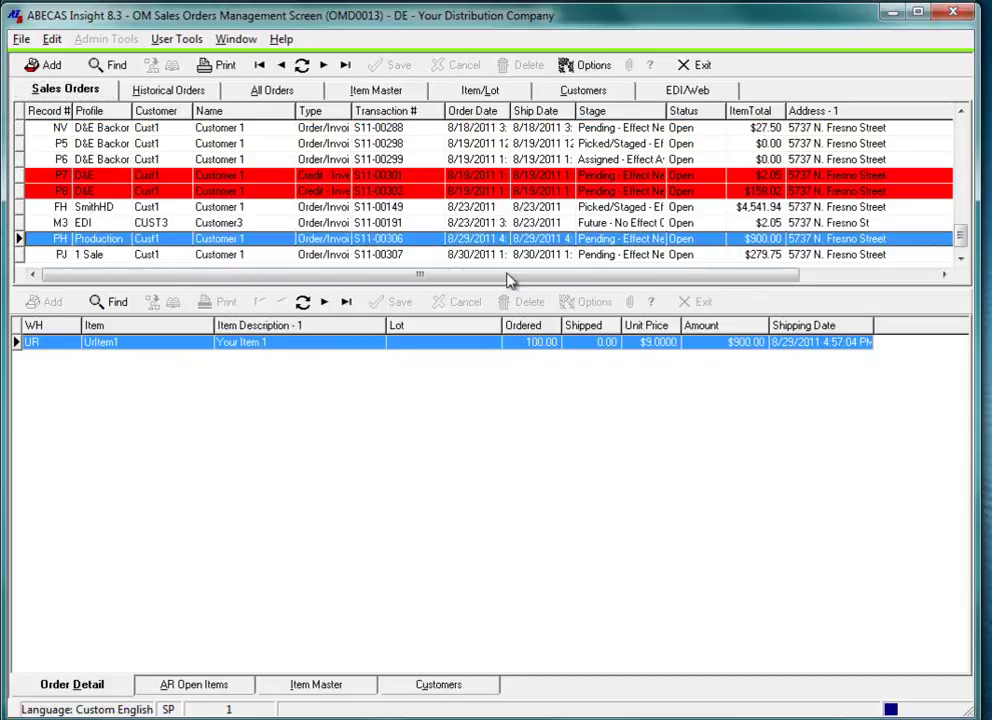
pyautogui.click(961, 258)
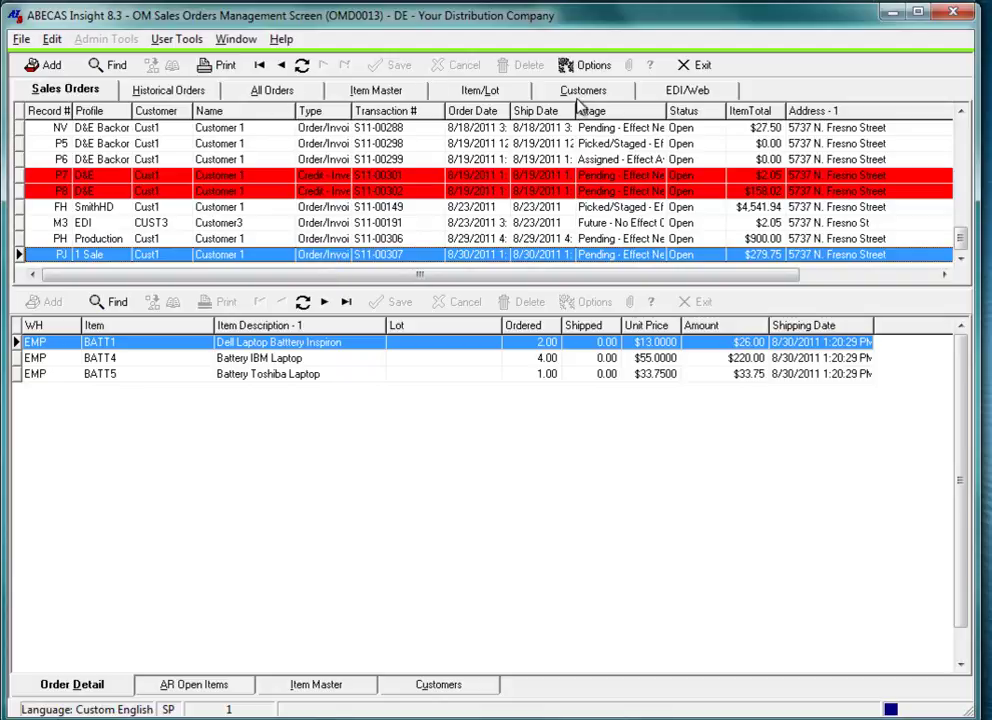
# View the additional columns available for the sales orders grid
pyautogui.rightClick(485, 146)
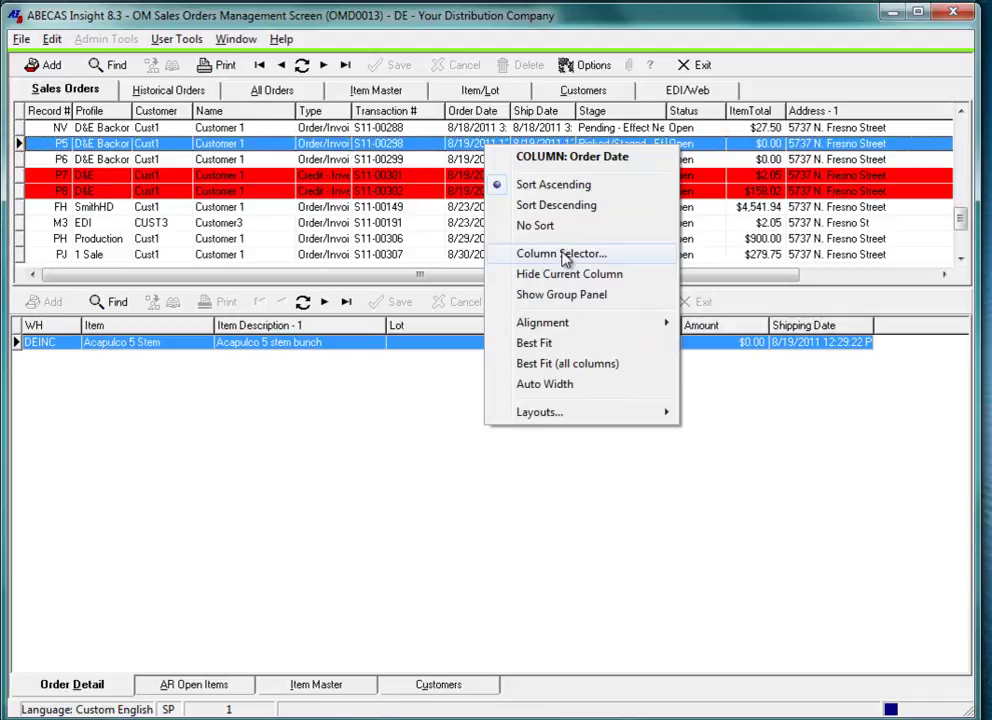
pyautogui.click(556, 254)
pyautogui.moveTo(898, 537); pyautogui.dragTo(484, 209)
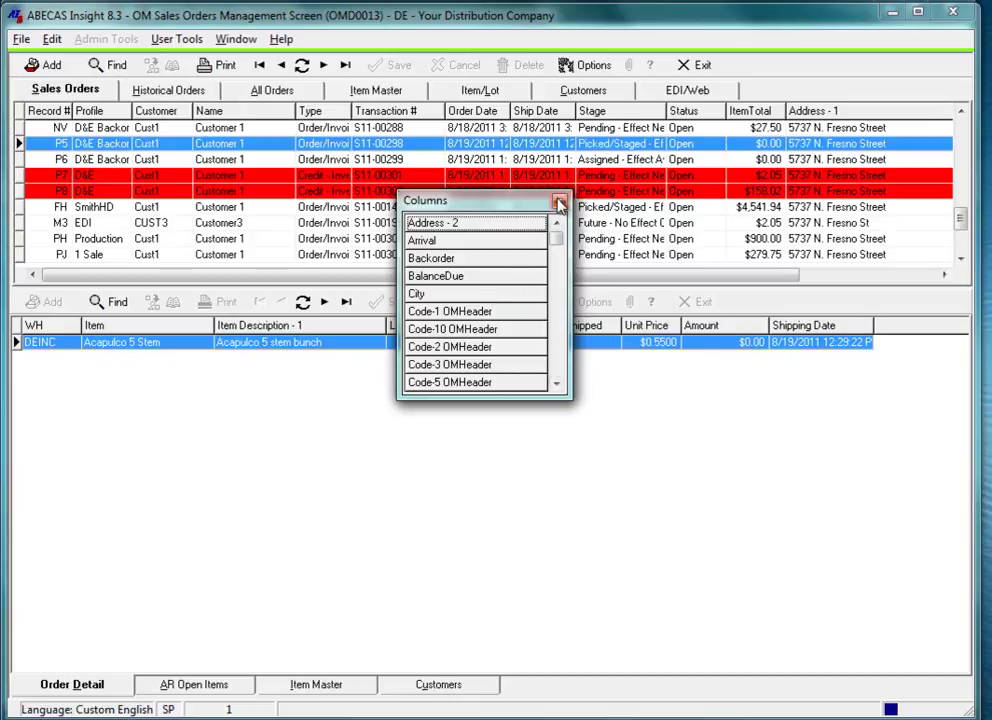
pyautogui.click(559, 203)
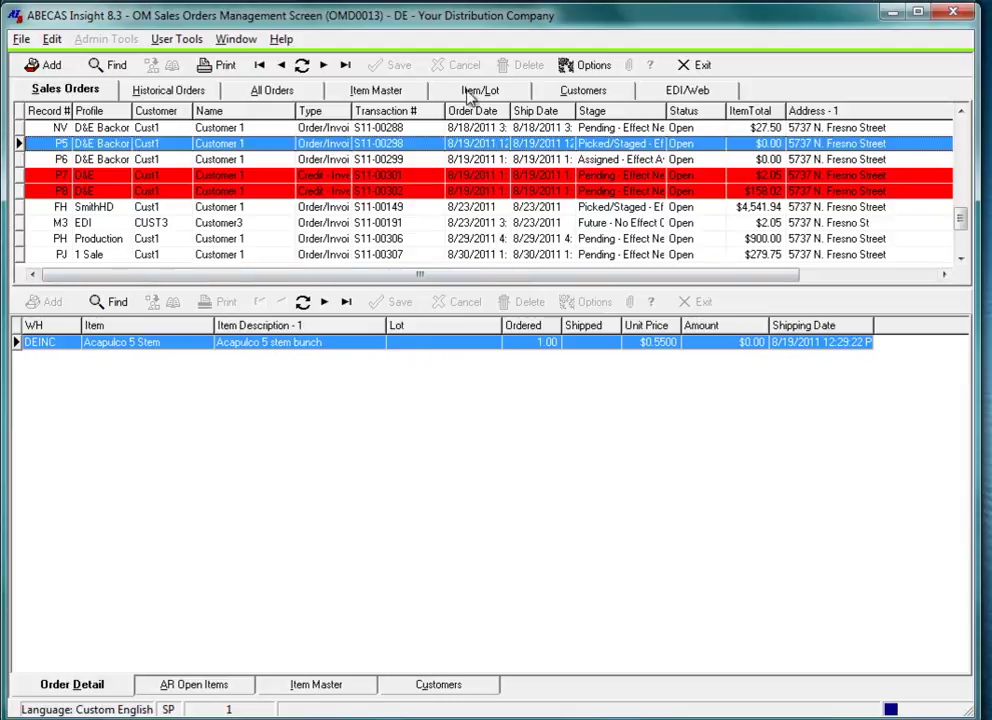
# Look over the printable sales order documents and open the most recent 1 Sale order for Cust1
pyautogui.click(218, 68)
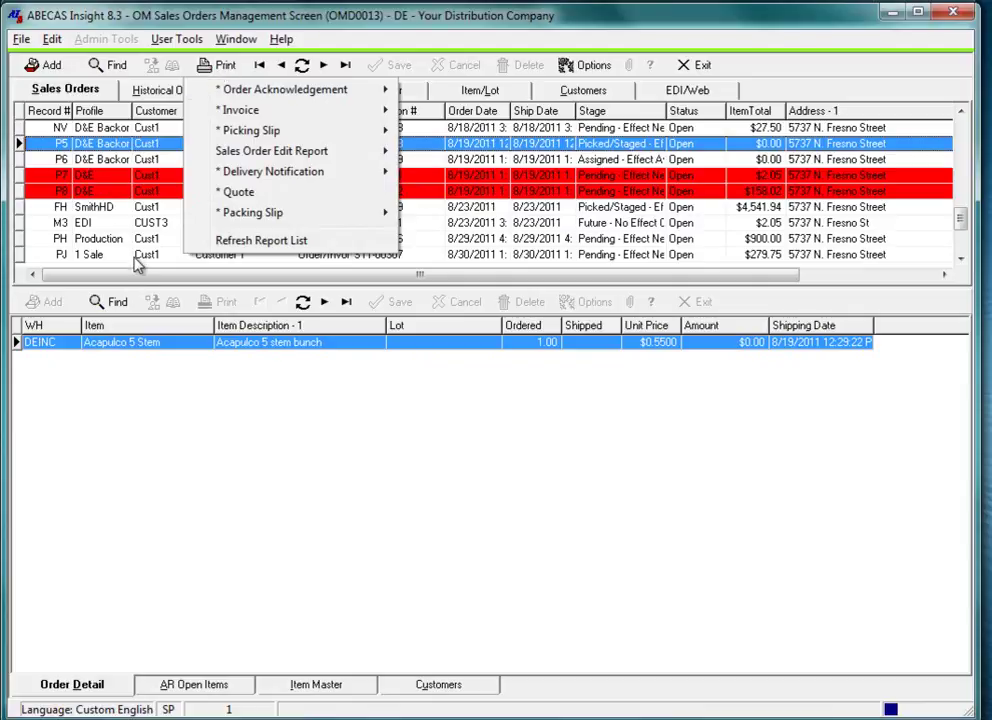
pyautogui.click(139, 257)
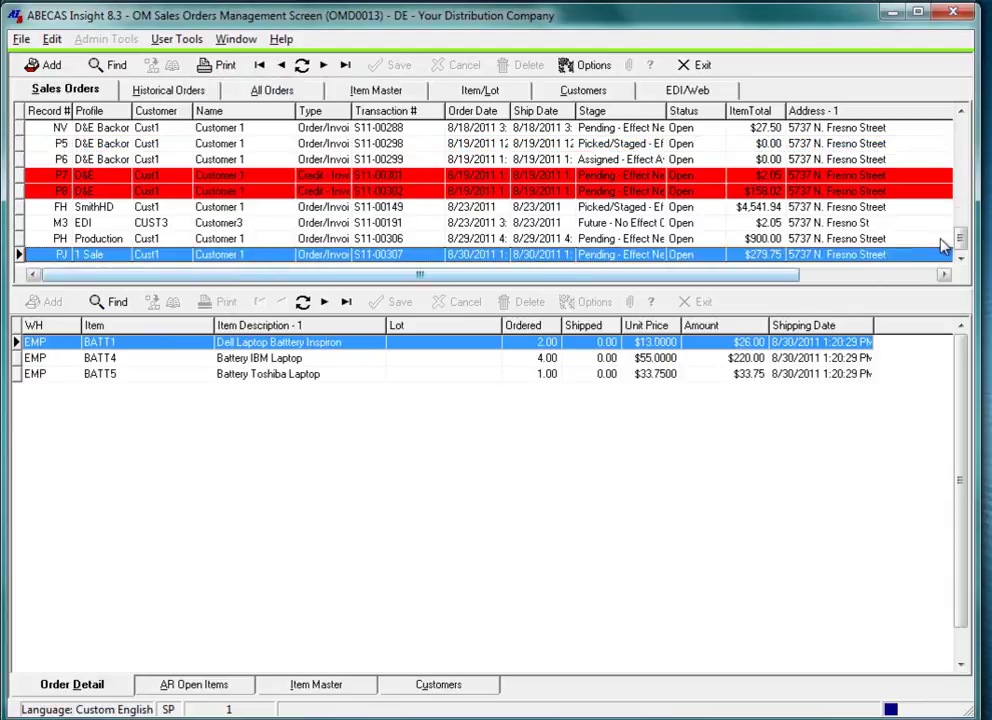
pyautogui.doubleClick(443, 253)
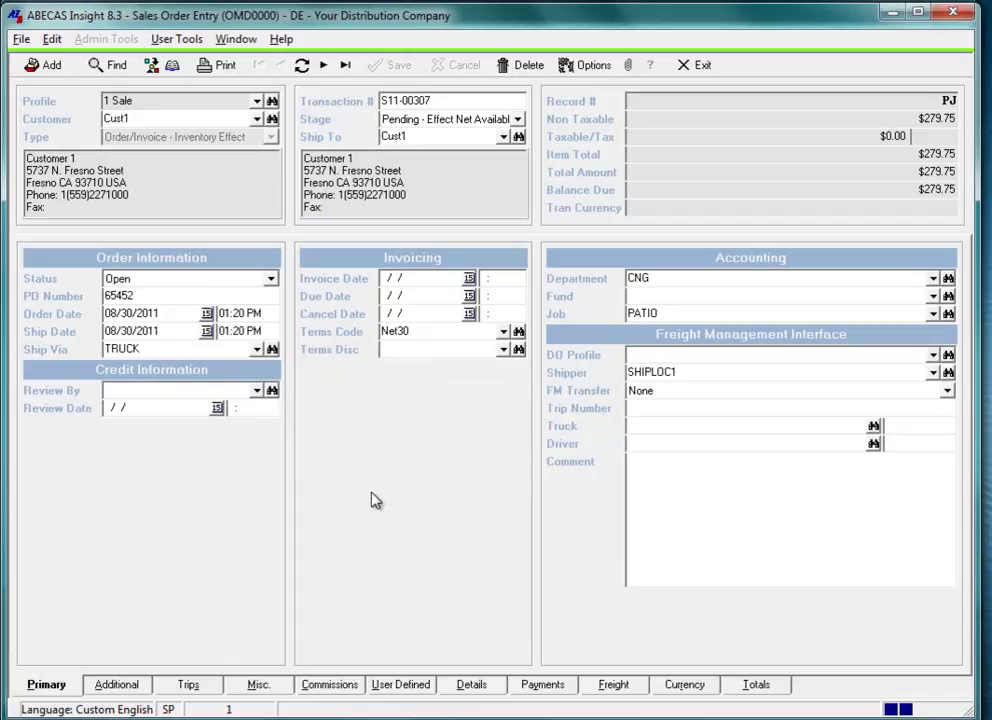
# Create and save a new sales order header with profile 1 Sale, customer CUST3 and the purchase order number
pyautogui.click(52, 70)
pyautogui.click(175, 102)
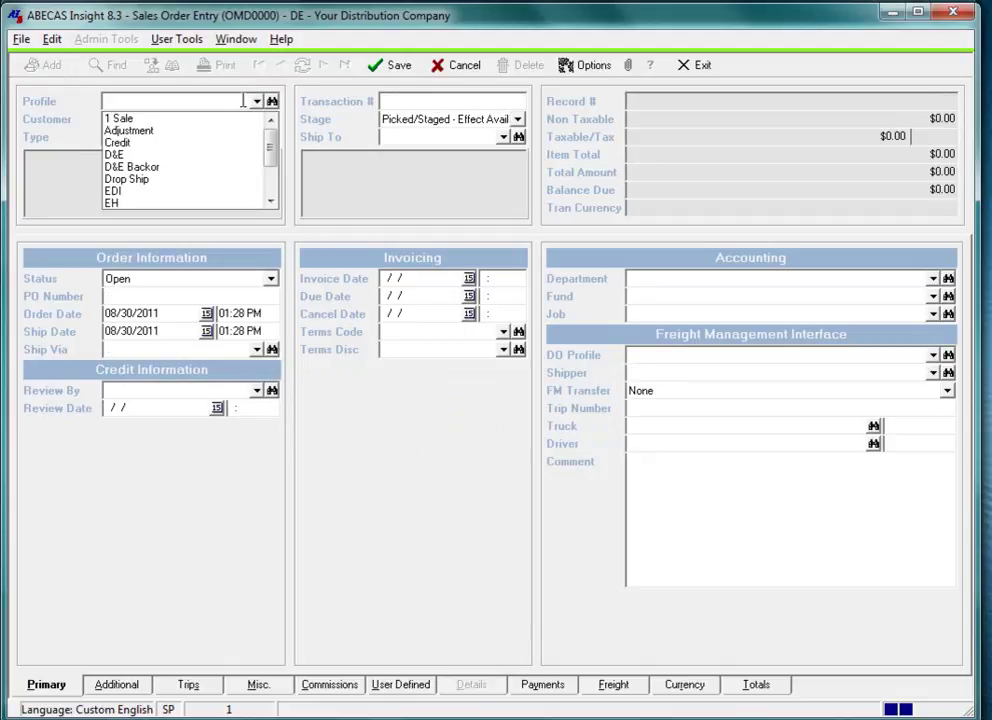
pyautogui.click(185, 118)
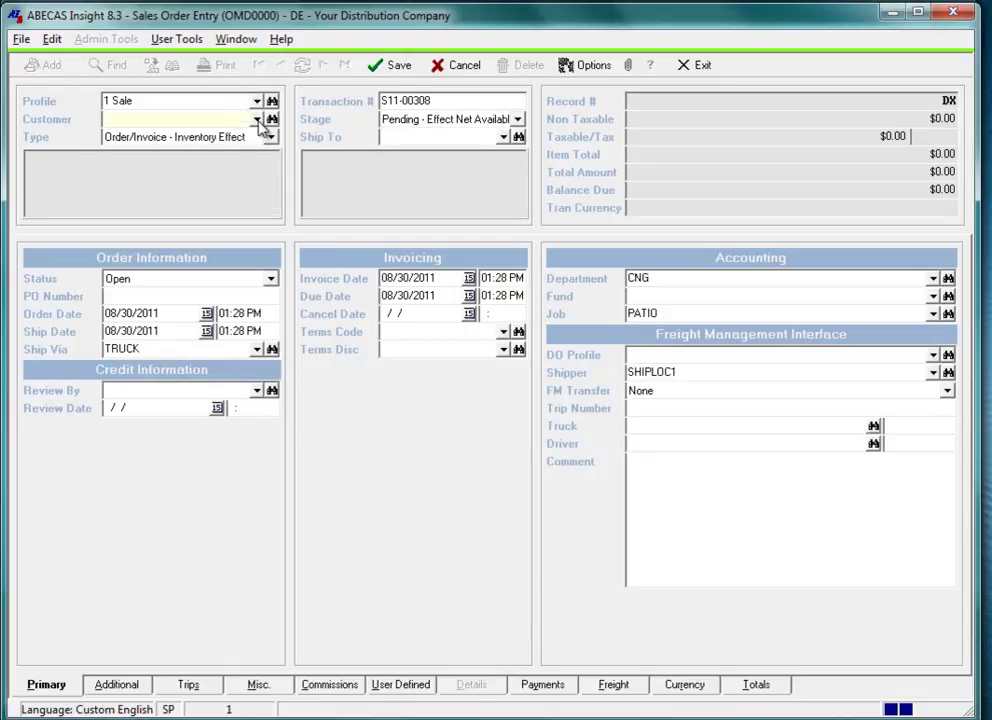
pyautogui.click(257, 120)
pyautogui.click(245, 173)
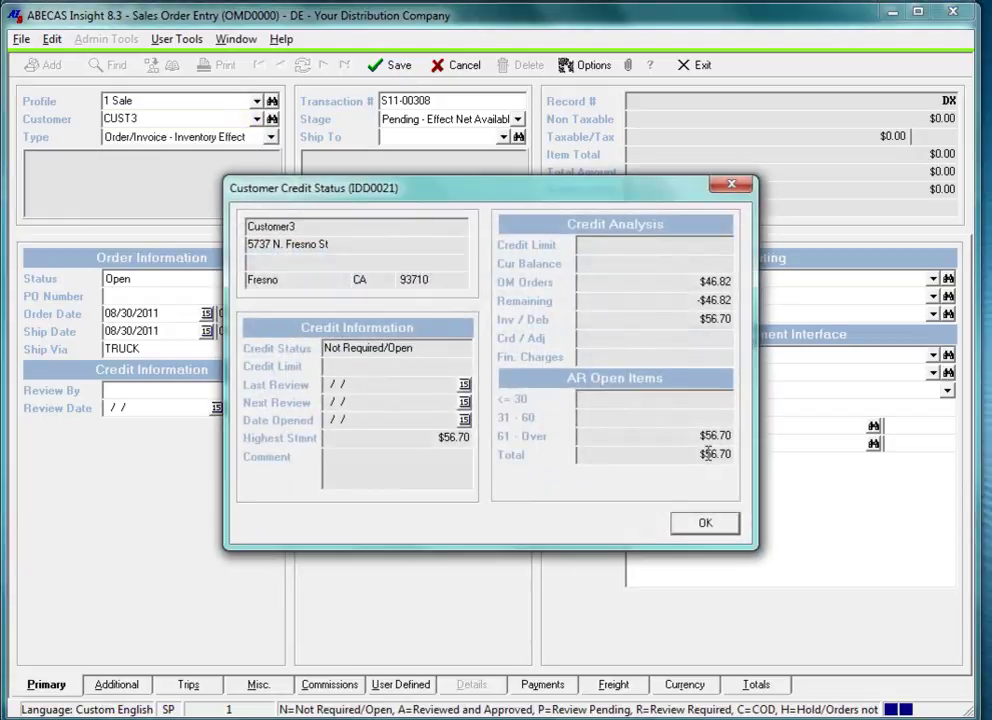
pyautogui.click(722, 525)
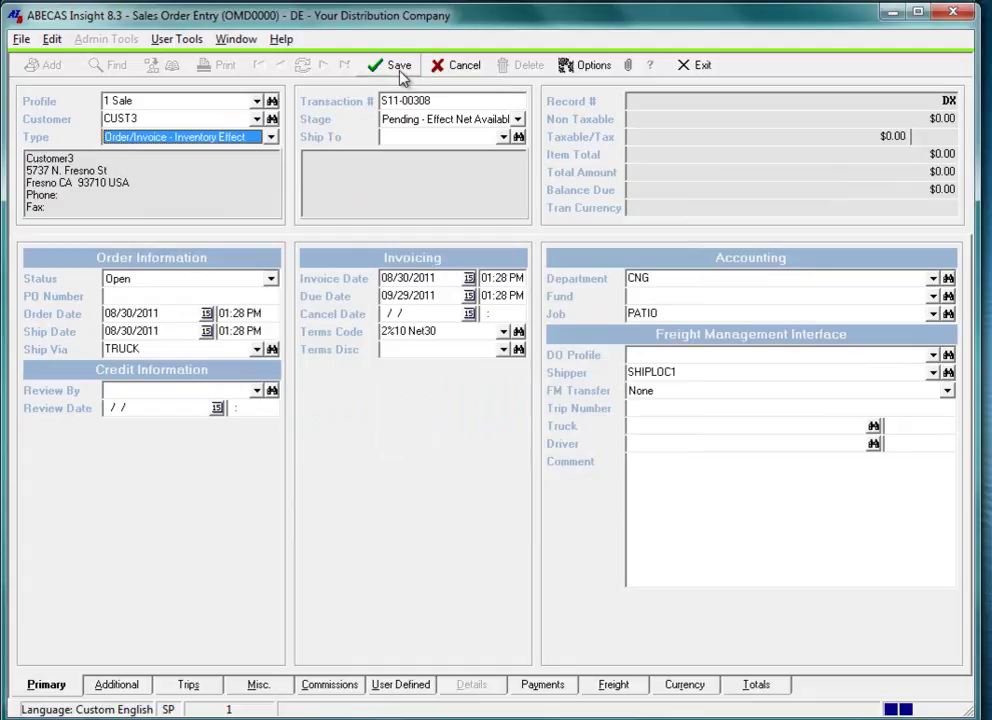
pyautogui.click(262, 294)
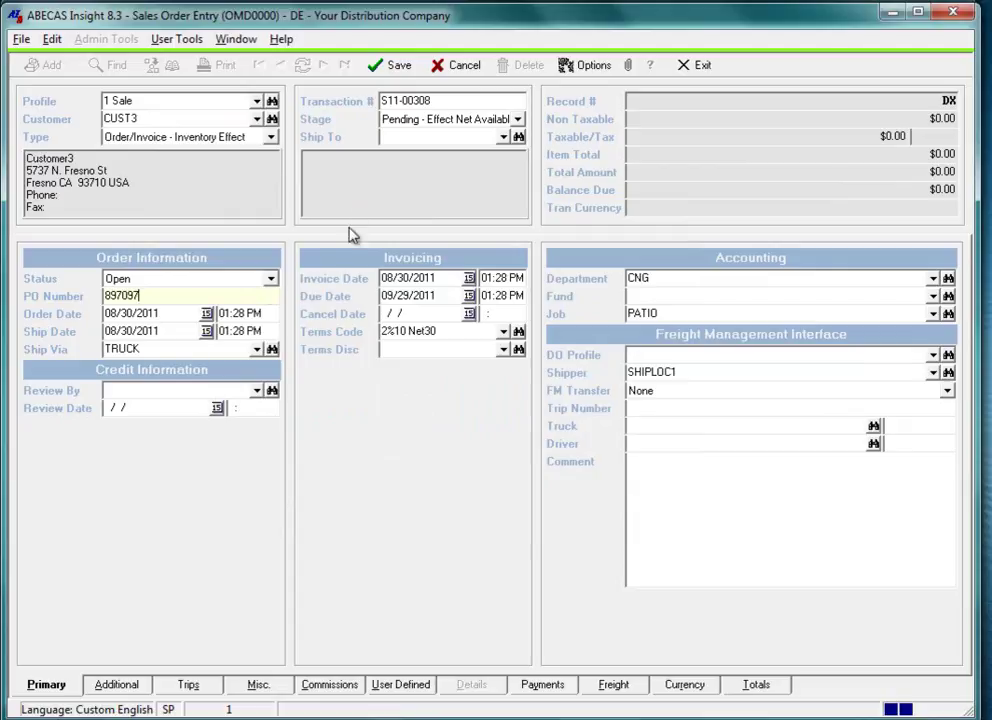
pyautogui.click(393, 66)
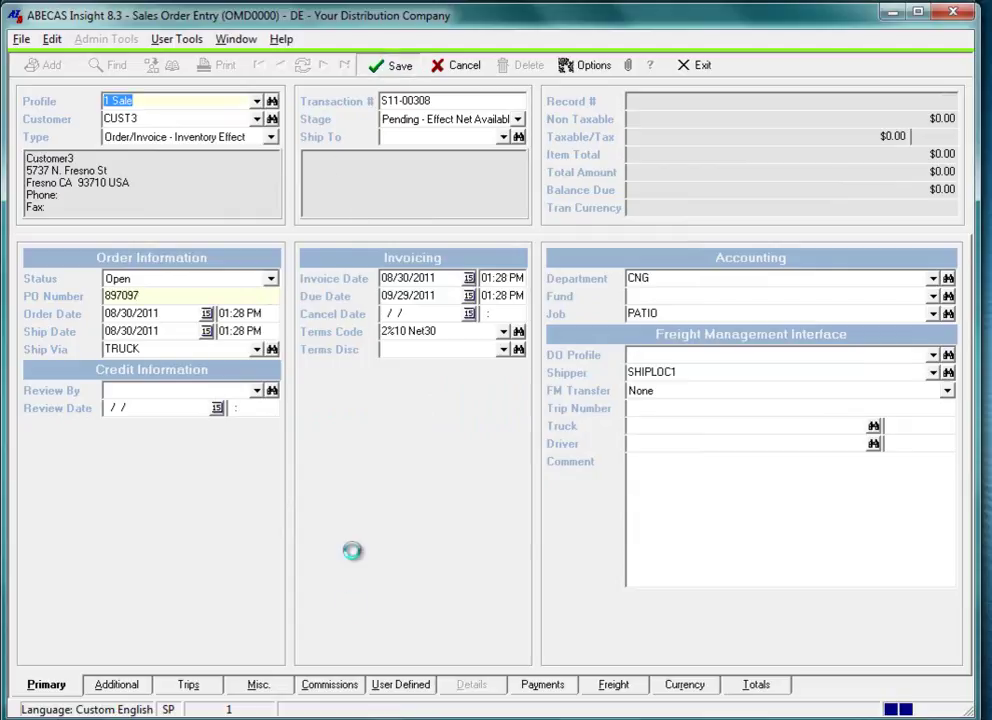
# Add a detail line to the order for item BATT1 with an ordered quantity of 11 and save it
pyautogui.click(474, 688)
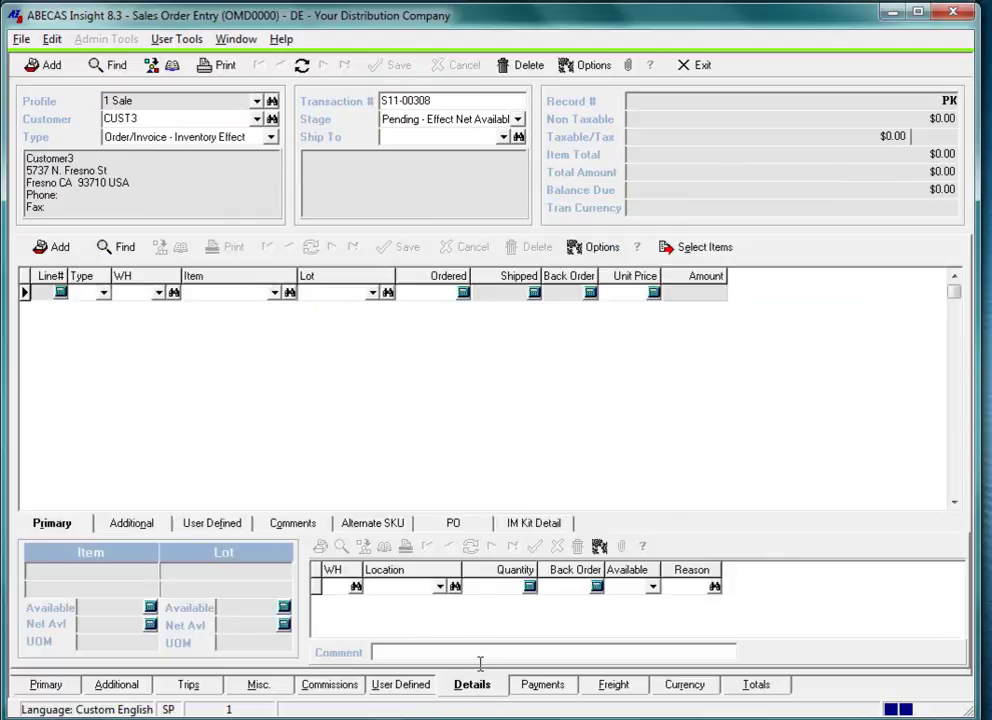
pyautogui.click(55, 247)
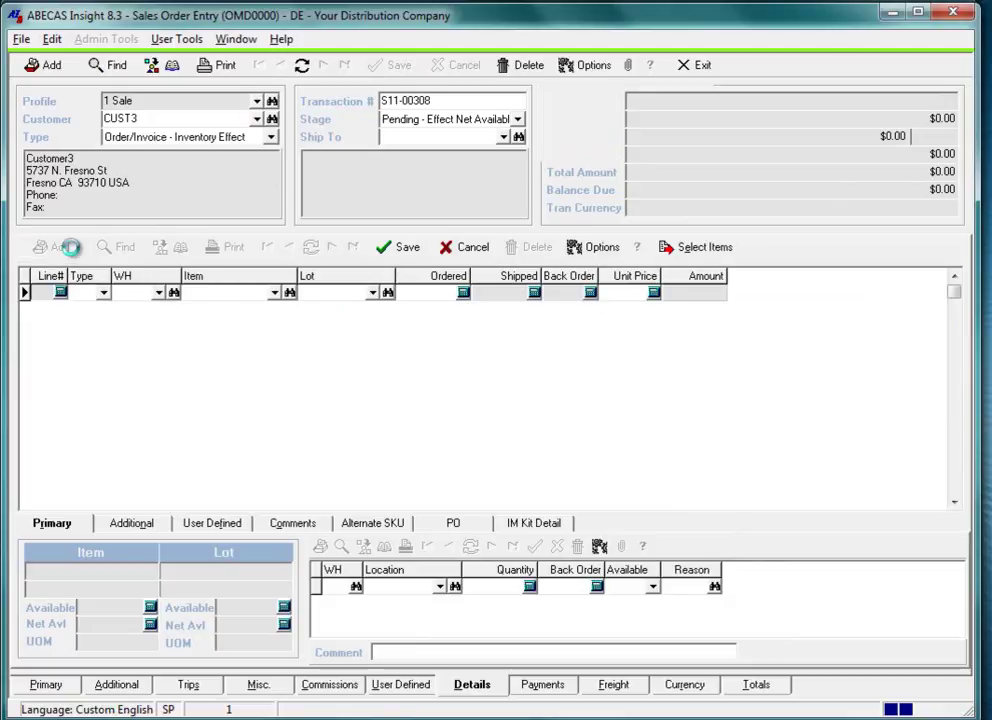
pyautogui.click(276, 294)
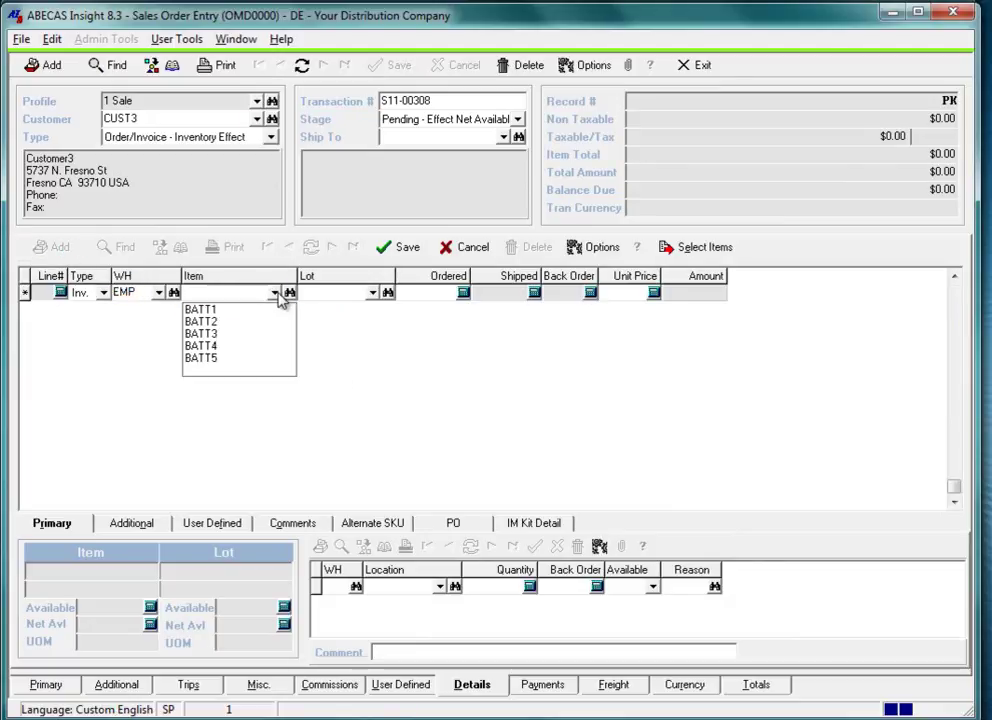
pyautogui.click(275, 311)
pyautogui.click(428, 293)
pyautogui.write('11')
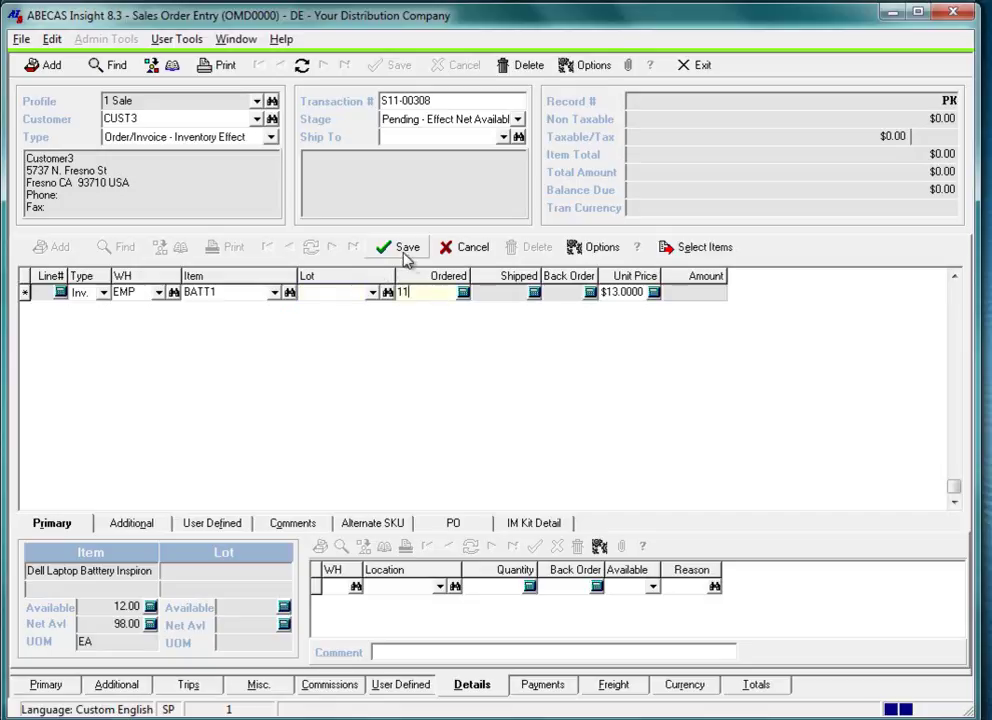
pyautogui.click(402, 248)
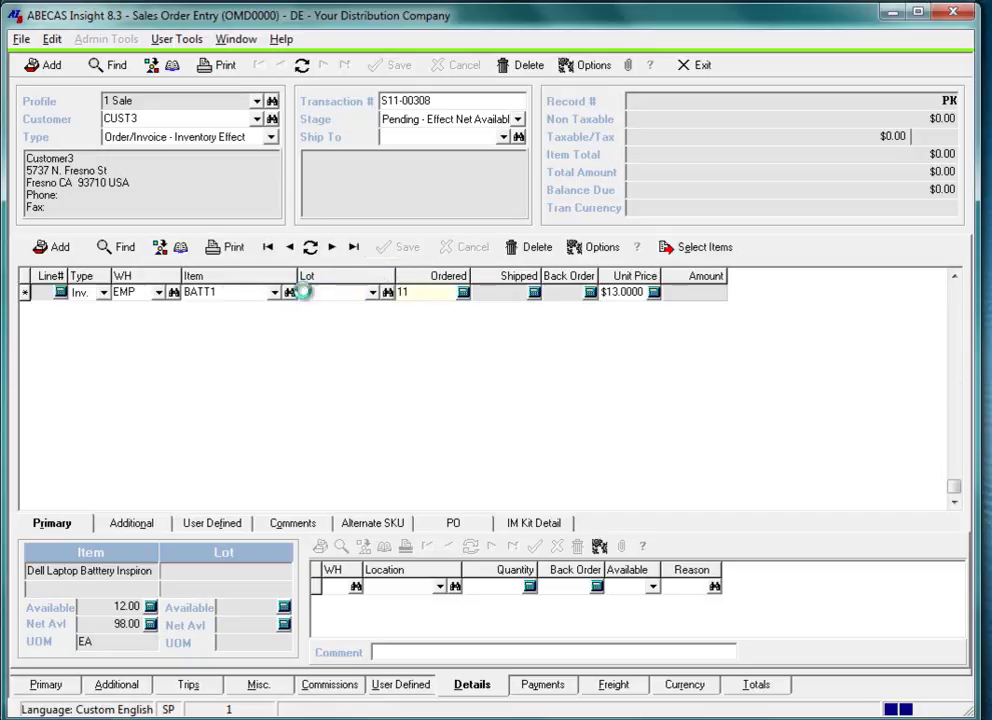
# Add a second detail line for item BATT4 with an ordered quantity of 1 and save it
pyautogui.click(58, 248)
pyautogui.click(276, 311)
pyautogui.click(274, 360)
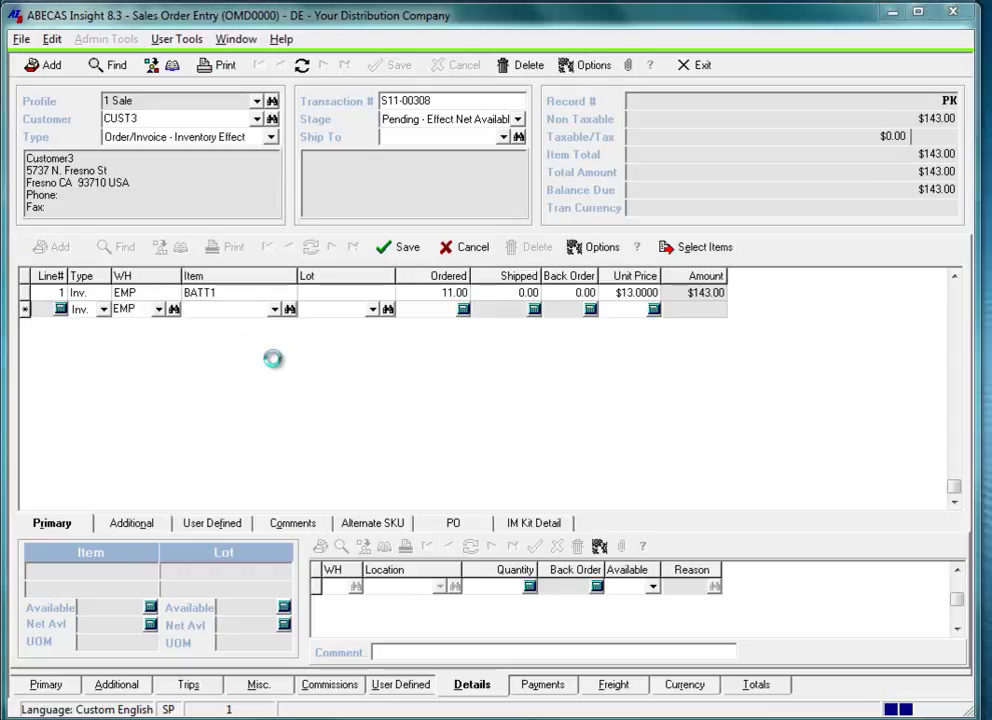
pyautogui.click(430, 314)
pyautogui.write('1')
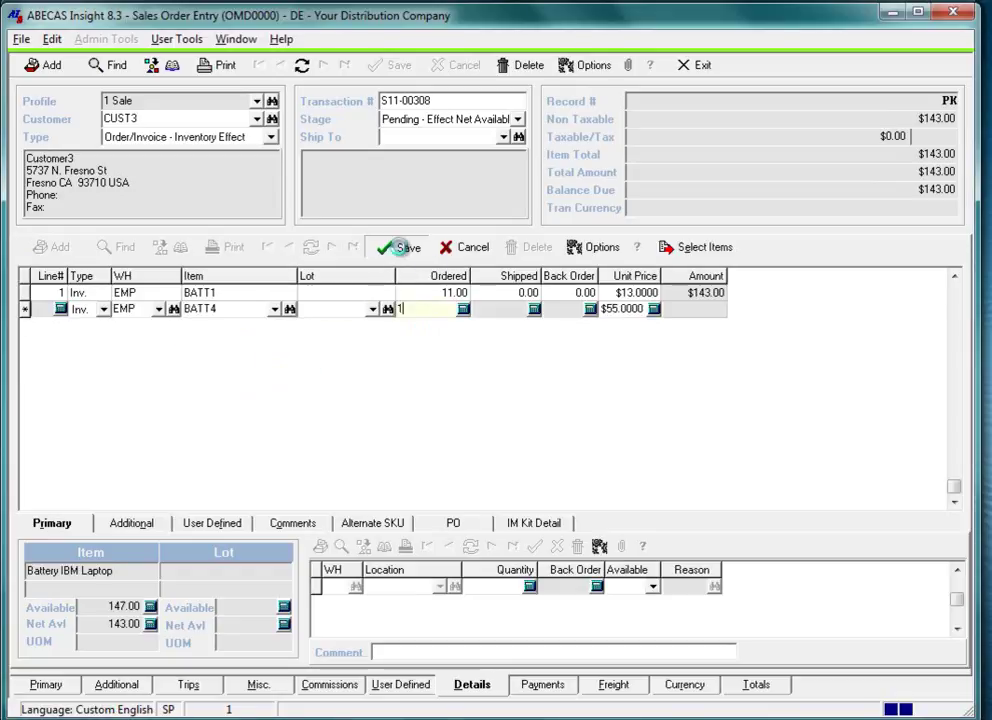
pyautogui.click(400, 248)
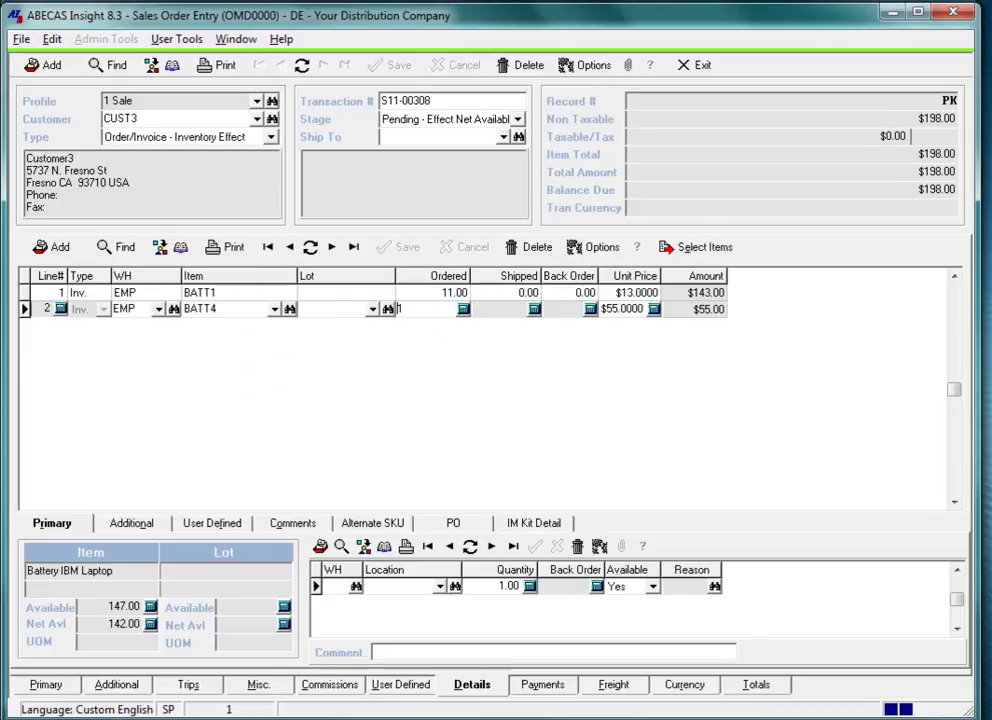
# Set the order's stage to Assigned - Effect Available and save it, shipping as ordered automatically with lots picked by Lot Code, Ascending
pyautogui.click(518, 128)
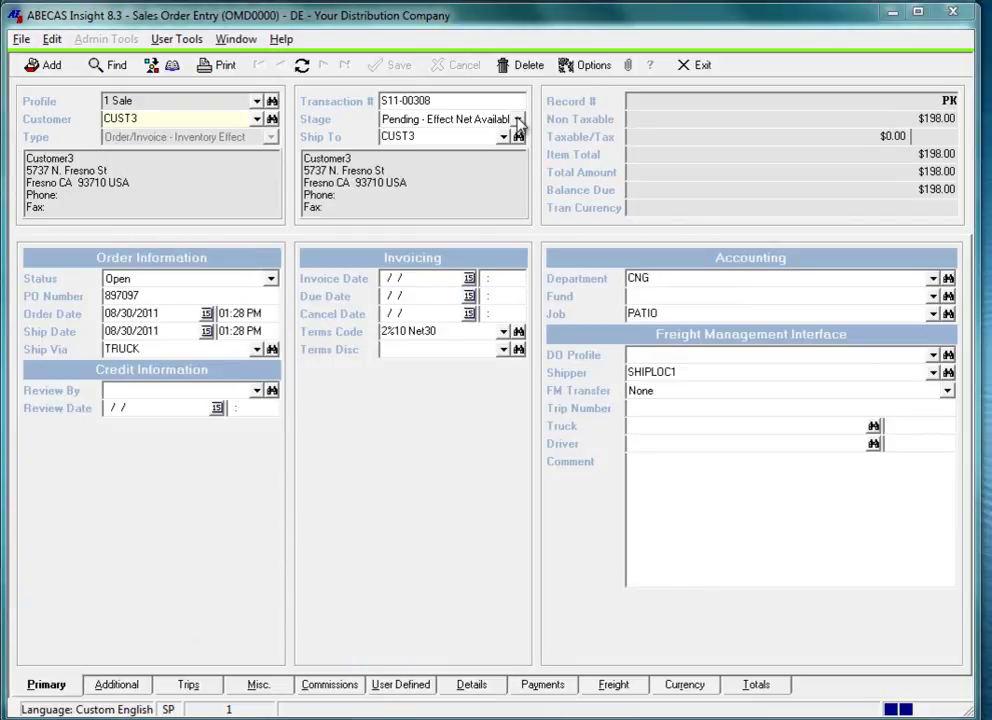
pyautogui.click(517, 121)
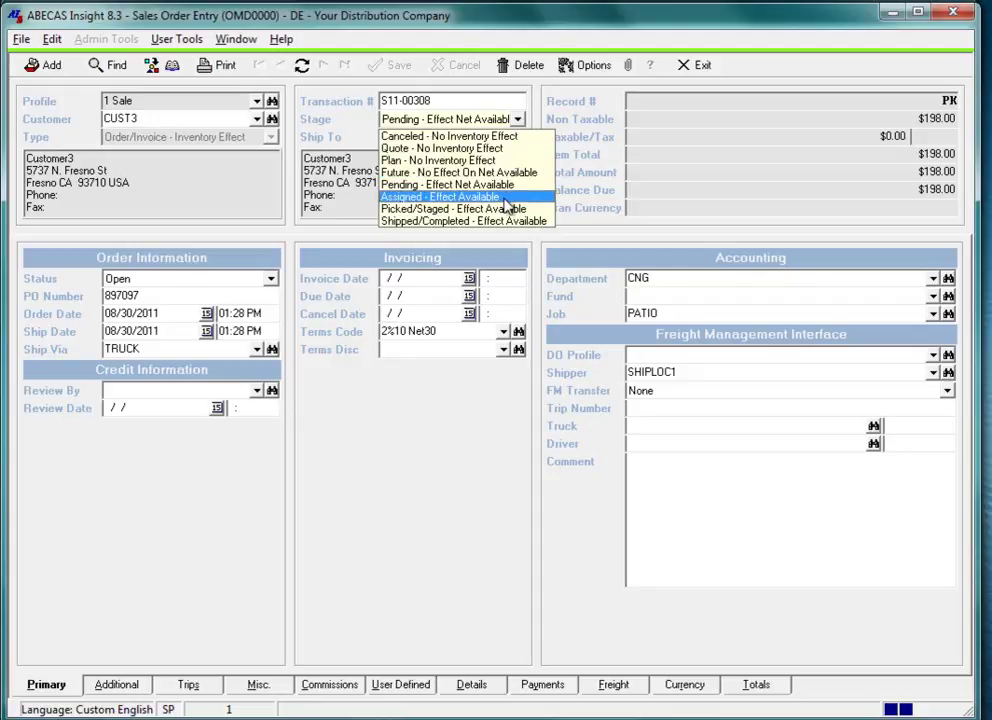
pyautogui.click(503, 198)
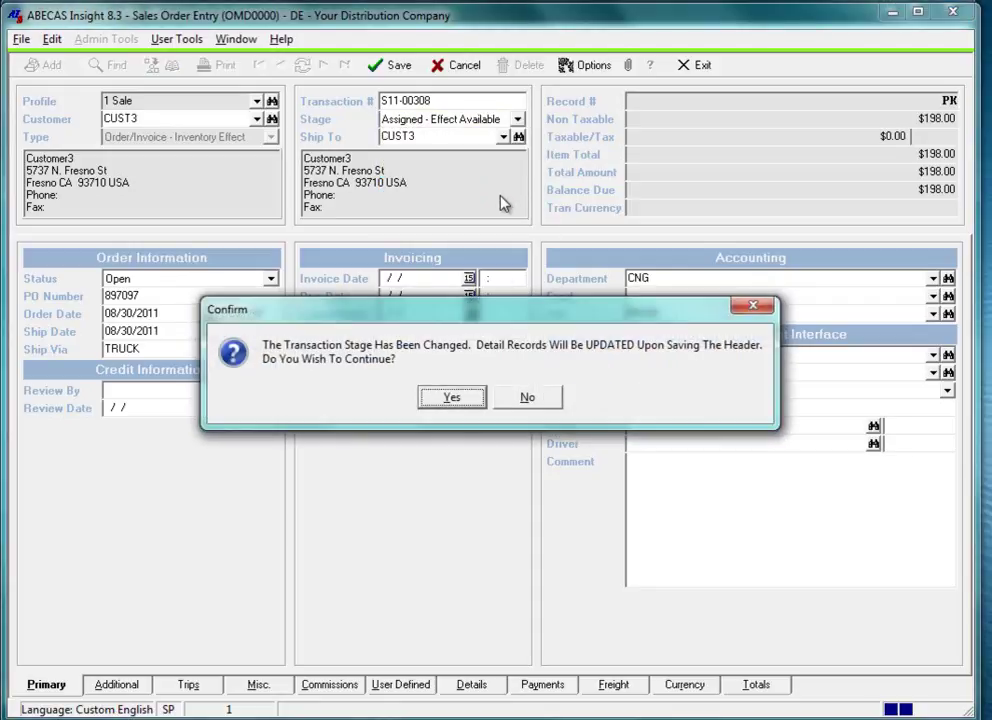
pyautogui.click(451, 398)
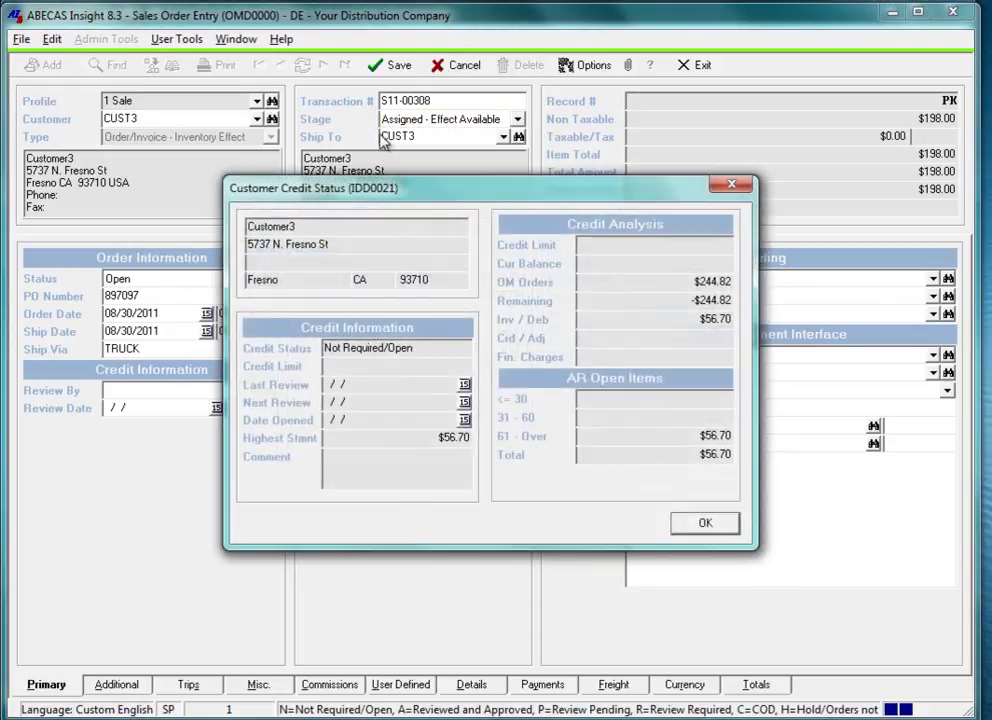
pyautogui.click(705, 524)
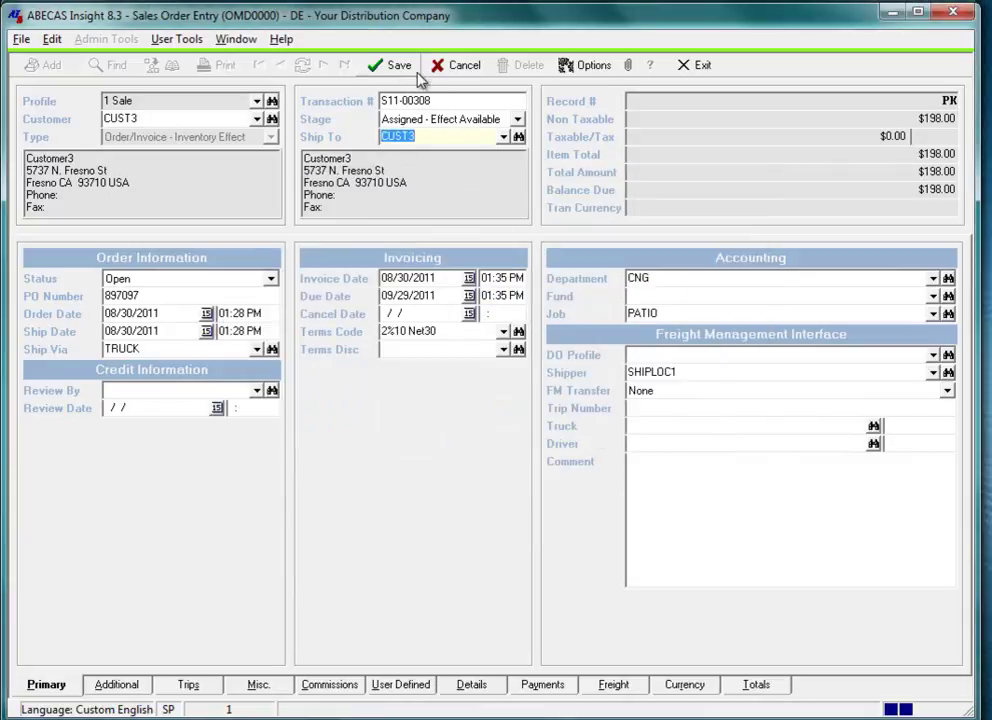
pyautogui.click(392, 66)
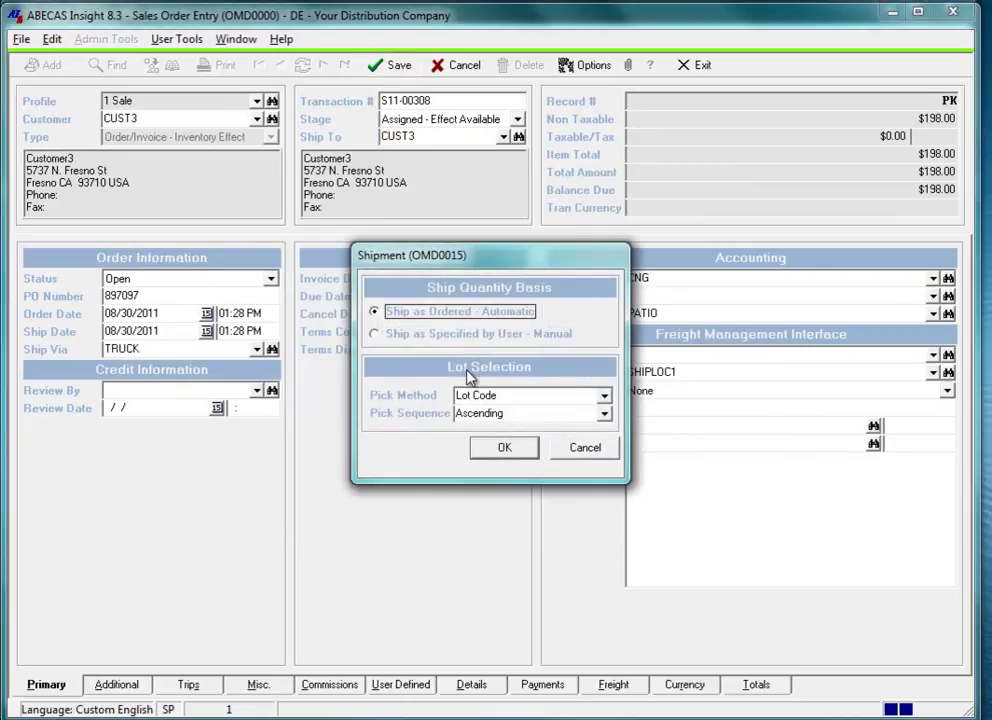
pyautogui.click(504, 449)
# Review the lots and shipped quantities on the order's detail lines and the documents that can be printed
pyautogui.click(472, 685)
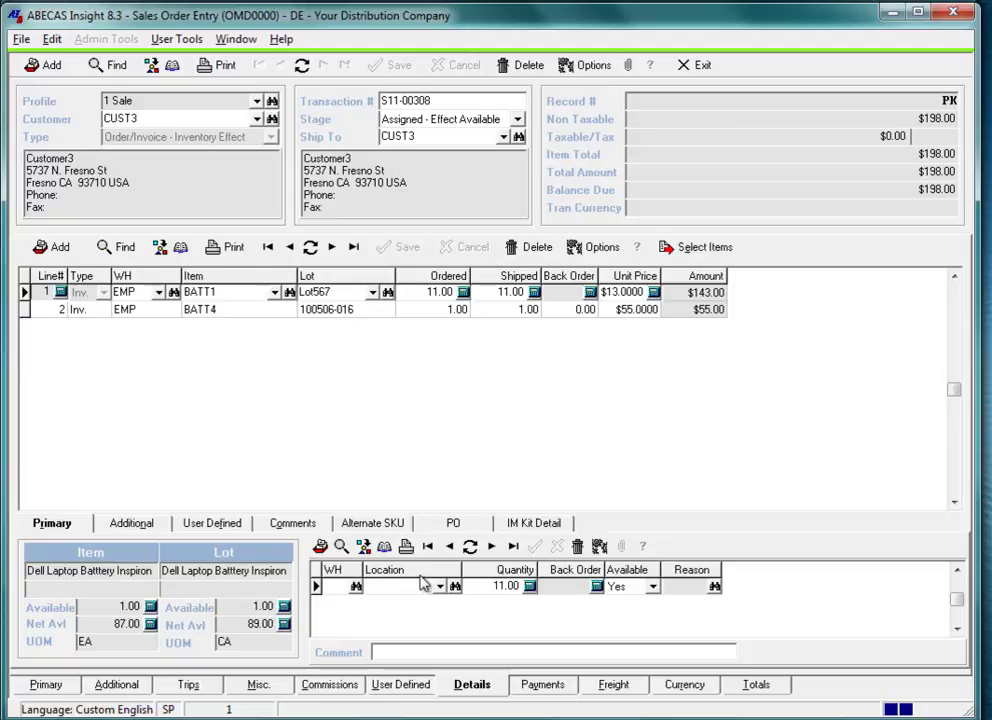
pyautogui.click(221, 67)
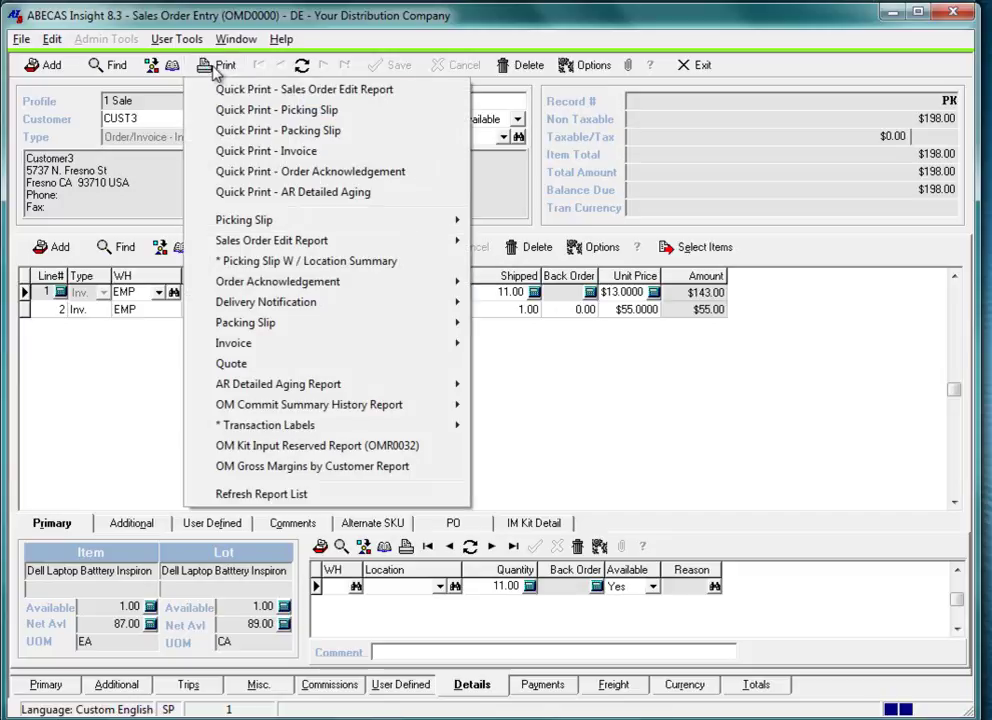
pyautogui.click(549, 363)
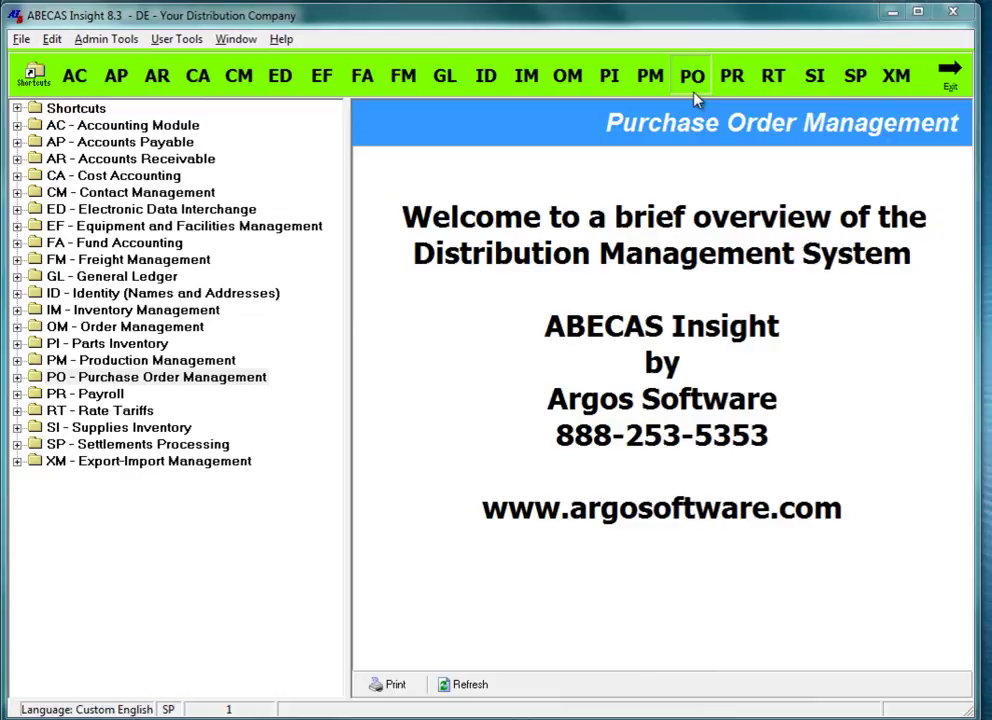
# Open the PO Management Screen from the purchase order transactions and load the purchase orders with the PO Number range left blank
pyautogui.click(694, 90)
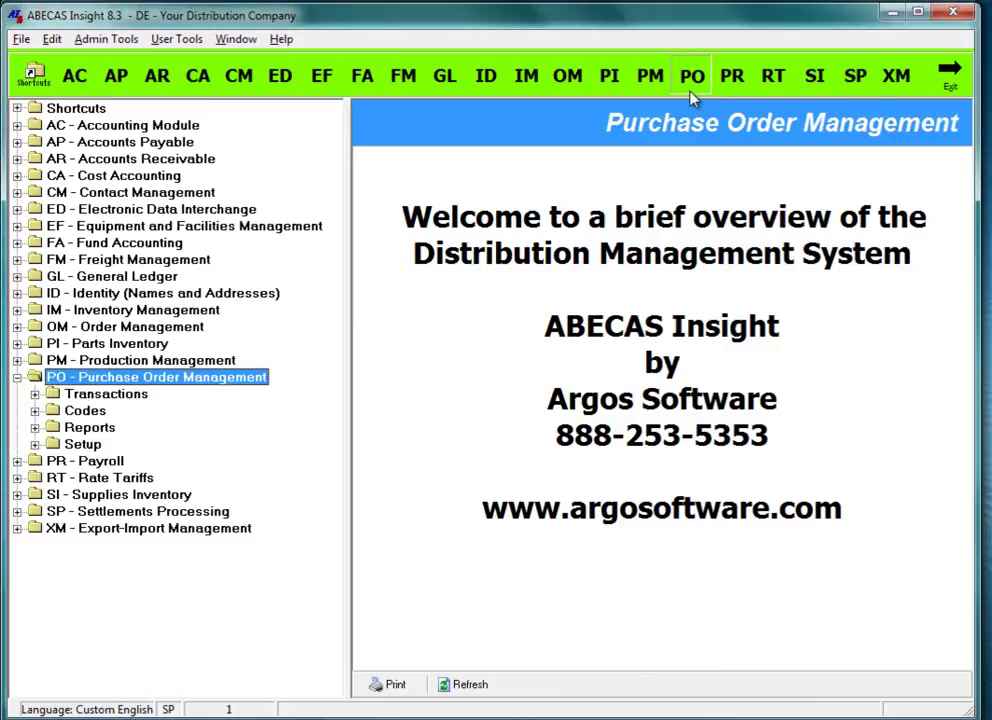
pyautogui.click(35, 395)
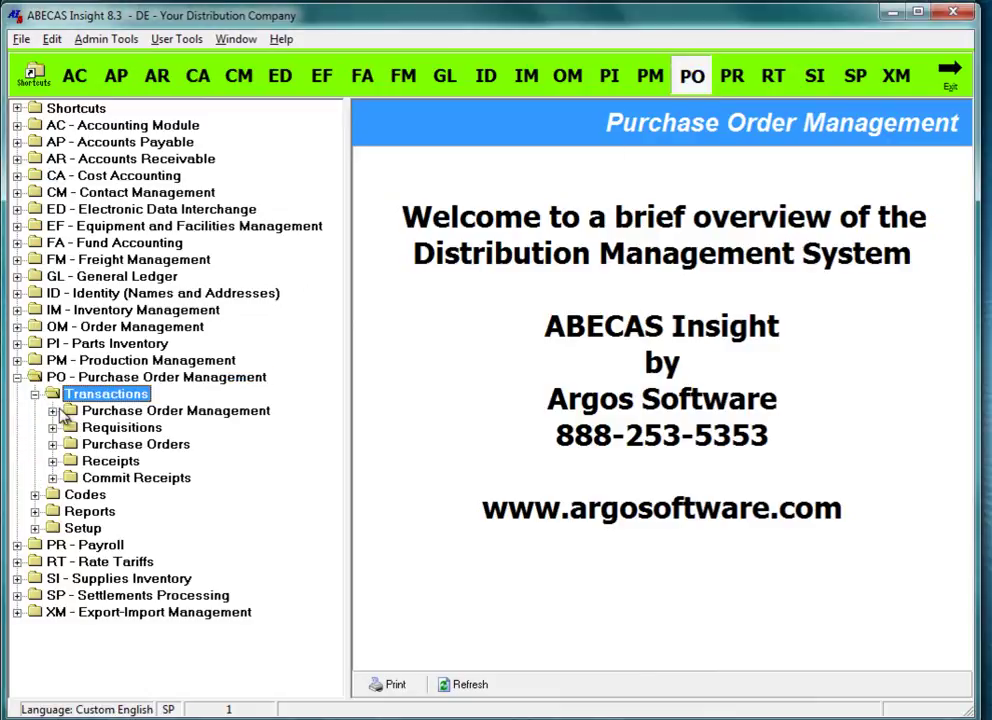
pyautogui.click(52, 411)
pyautogui.doubleClick(137, 428)
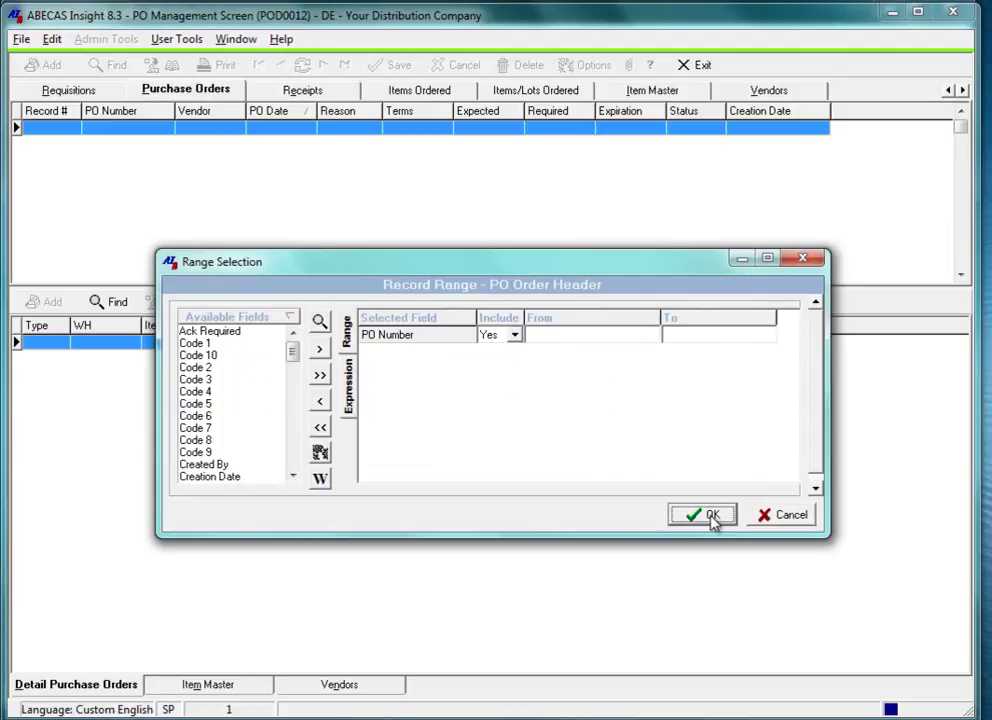
pyautogui.moveTo(293, 350); pyautogui.dragTo(306, 428)
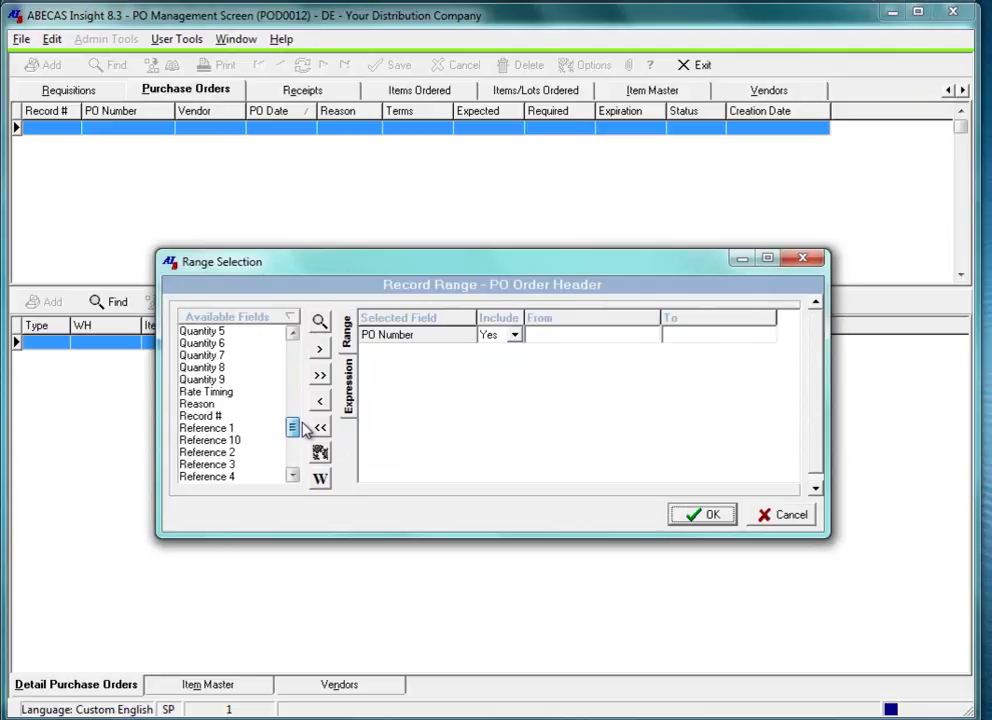
pyautogui.click(321, 452)
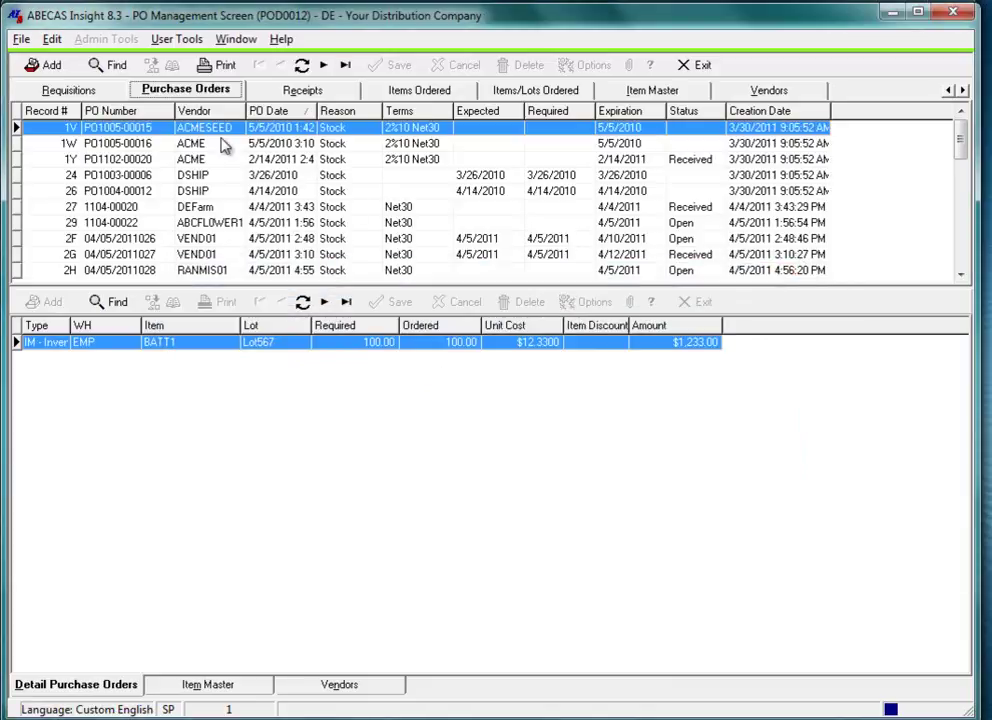
# Sort the purchase orders by PO date and open the ACME order dated 8/30/2011, dismissing the approval notice
pyautogui.click(290, 112)
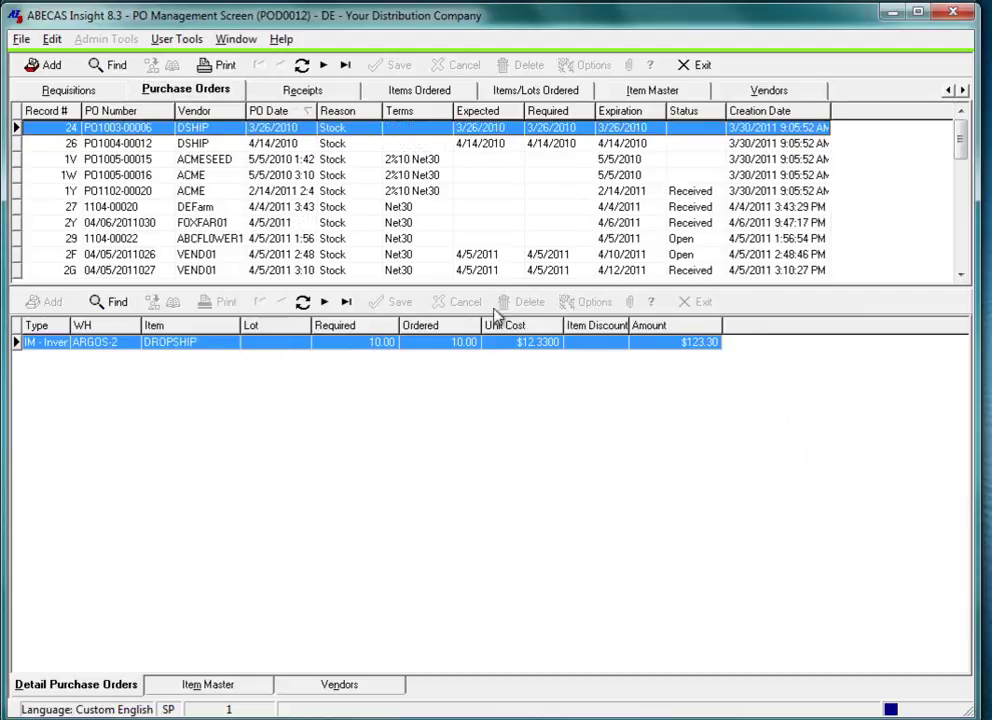
pyautogui.moveTo(960, 140); pyautogui.dragTo(959, 261)
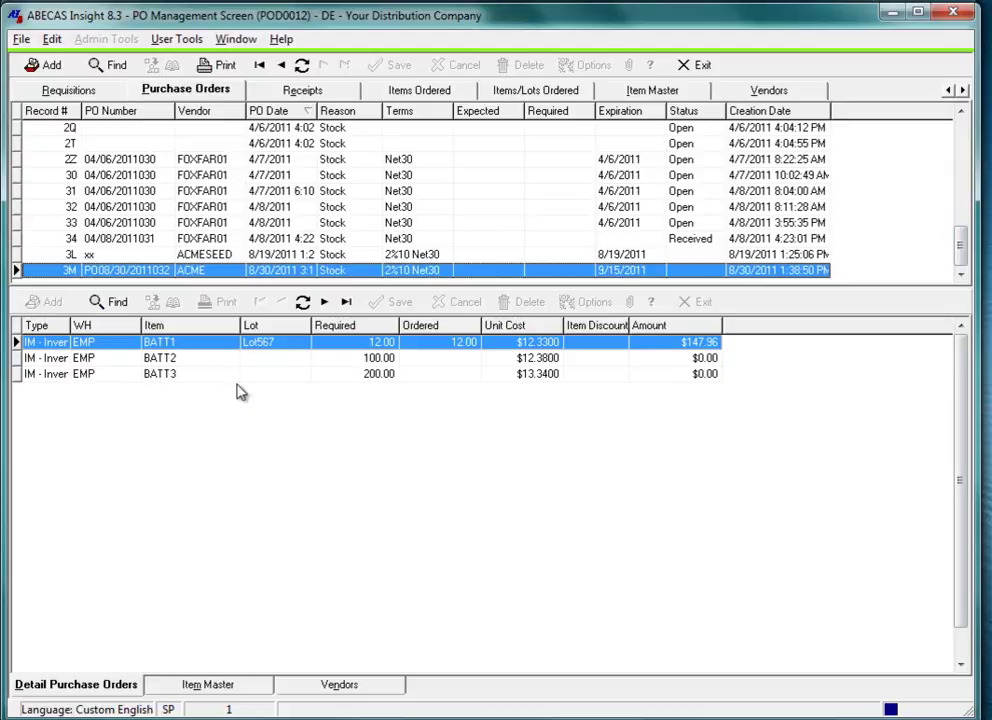
pyautogui.doubleClick(250, 270)
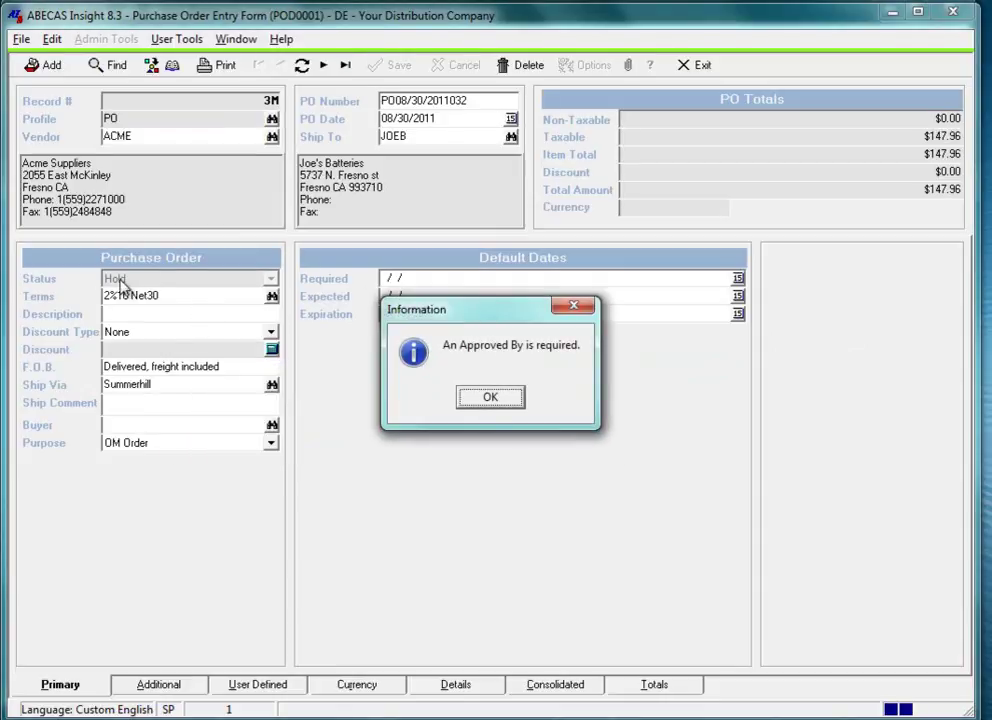
pyautogui.click(490, 399)
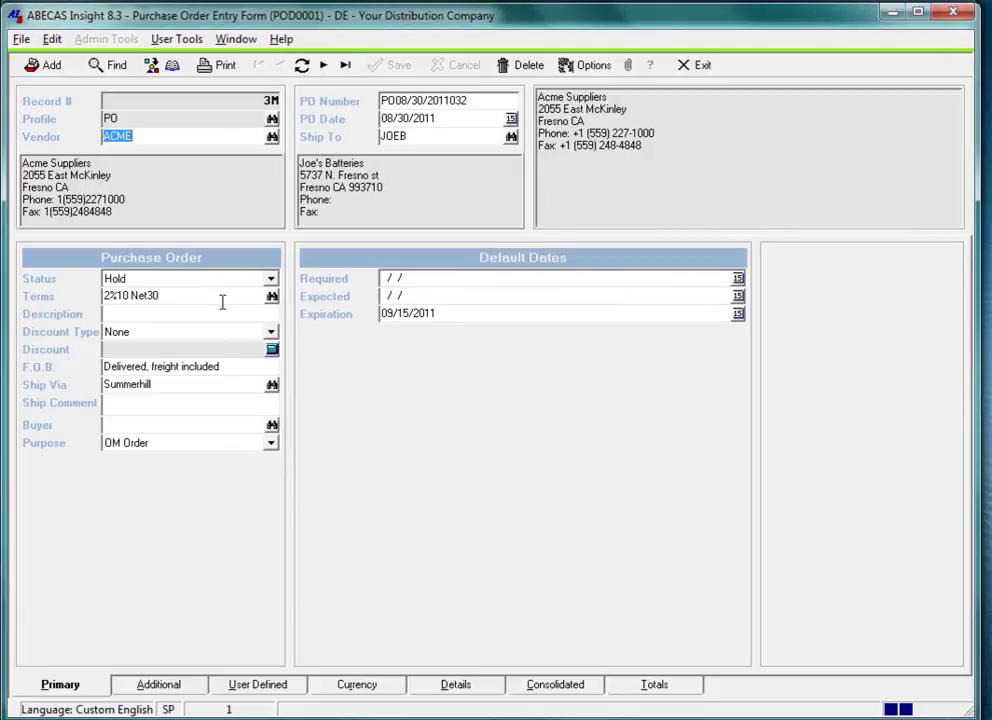
# Review the purchase order's detail lines, its requisition options, the line-item options and the vendor item number of BATT1
pyautogui.click(456, 685)
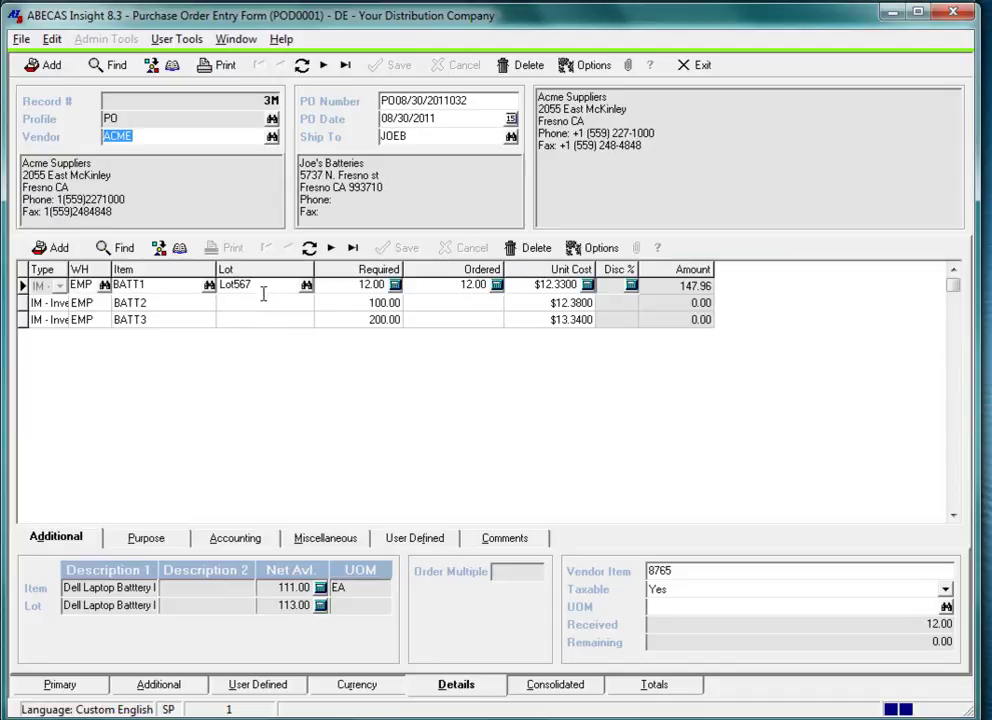
pyautogui.click(266, 285)
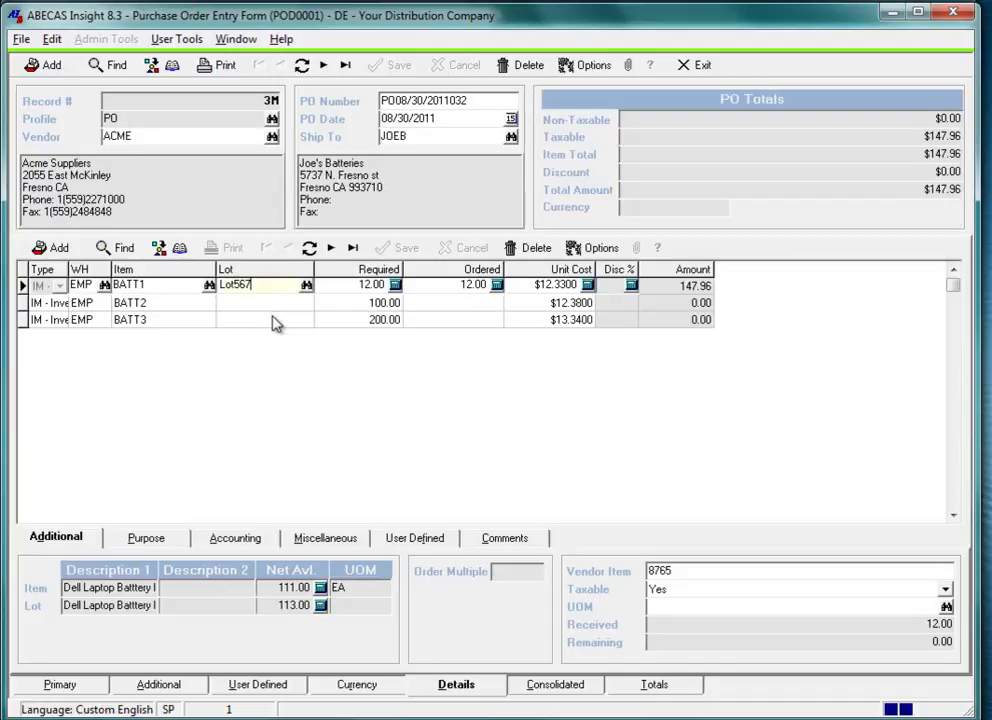
pyautogui.click(588, 68)
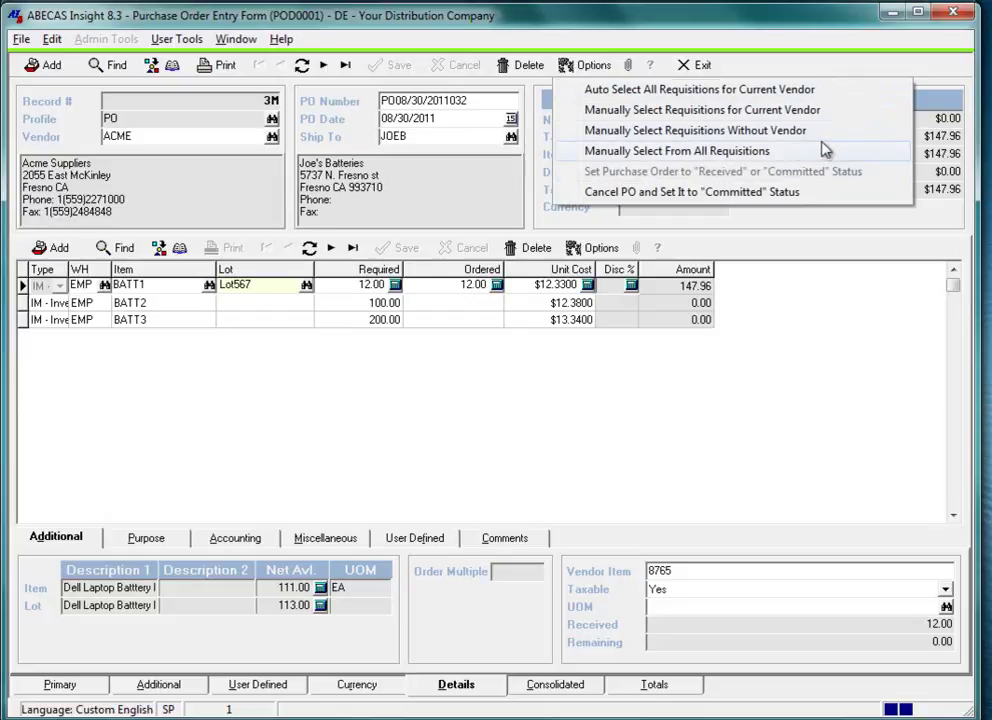
pyautogui.click(729, 434)
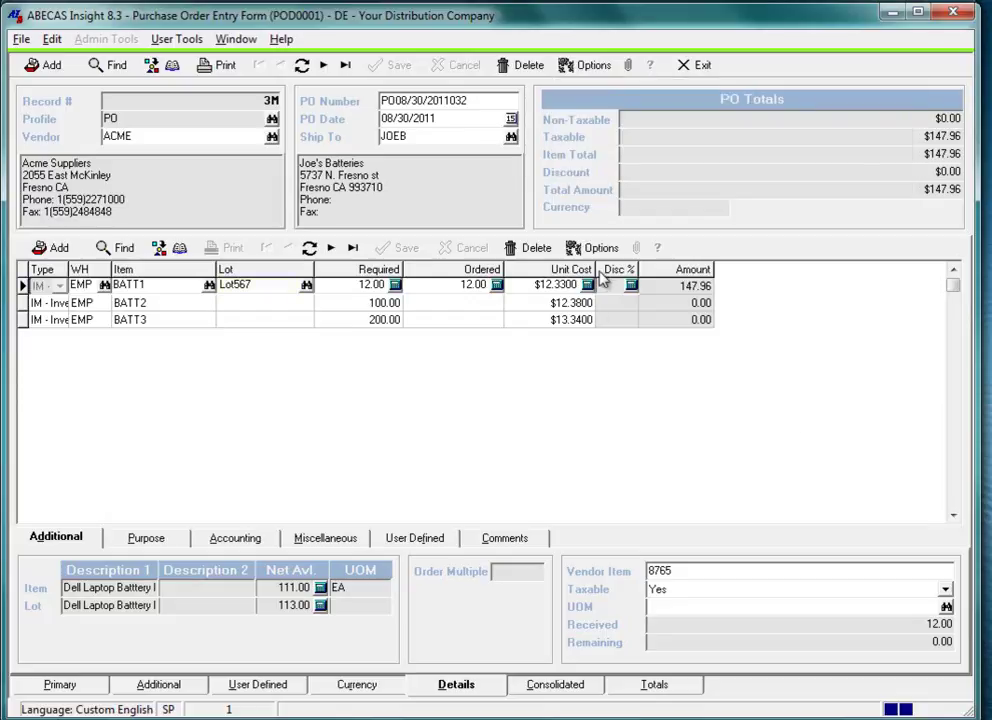
pyautogui.click(597, 249)
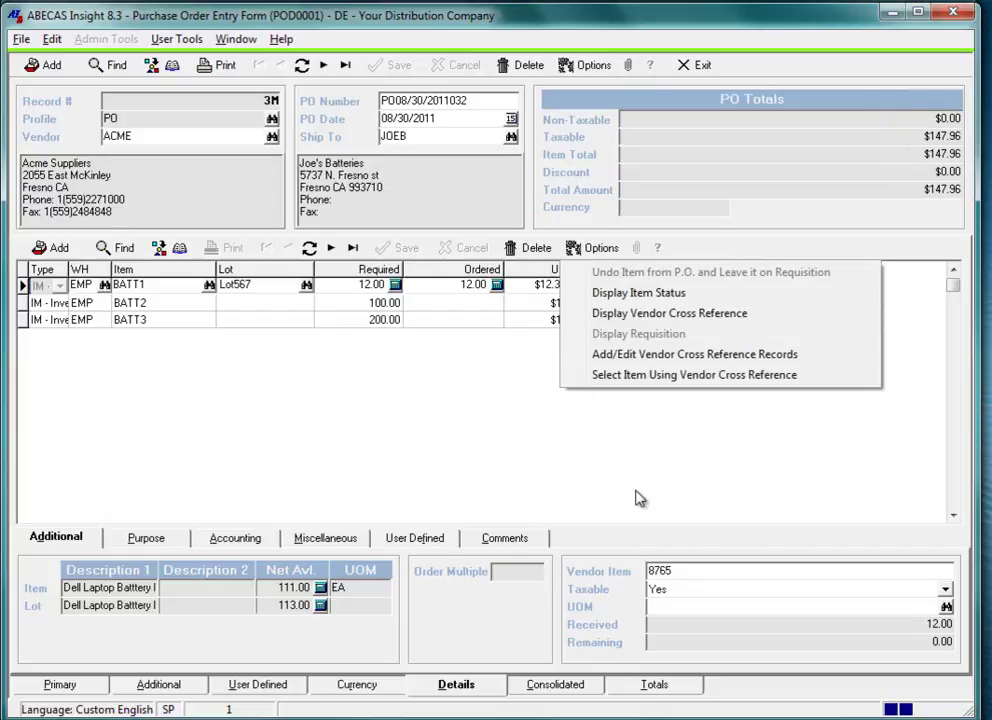
pyautogui.click(702, 571)
pyautogui.moveTo(700, 571); pyautogui.dragTo(626, 570)
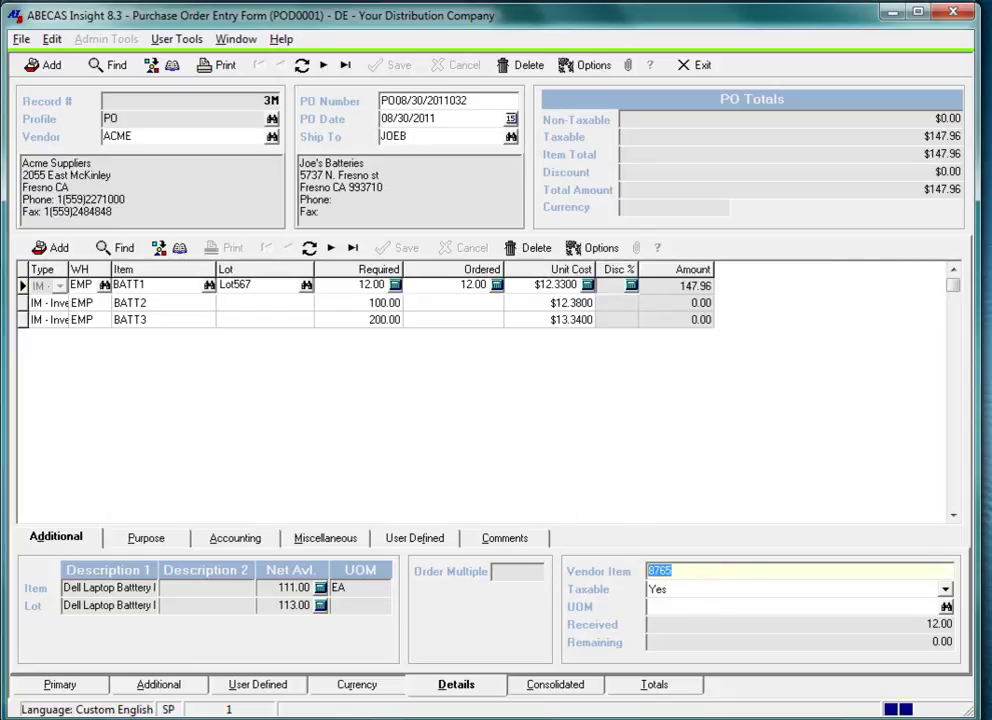
# Check the printable Purchase Order Form formats and close the purchase order entry form
pyautogui.click(213, 66)
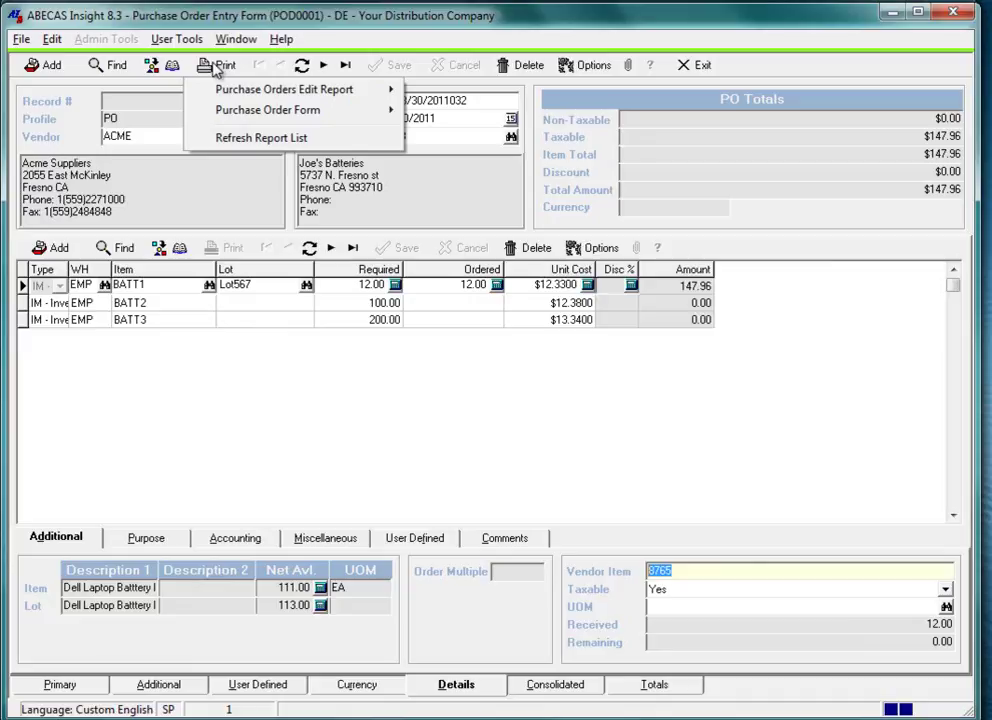
pyautogui.moveTo(259, 112)
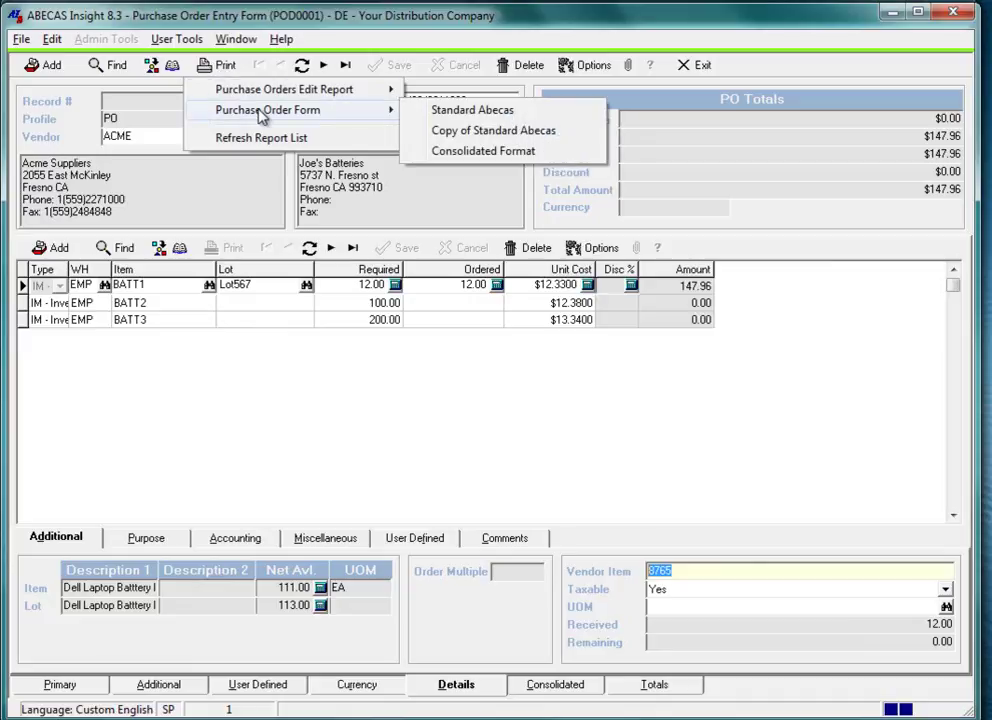
pyautogui.click(693, 66)
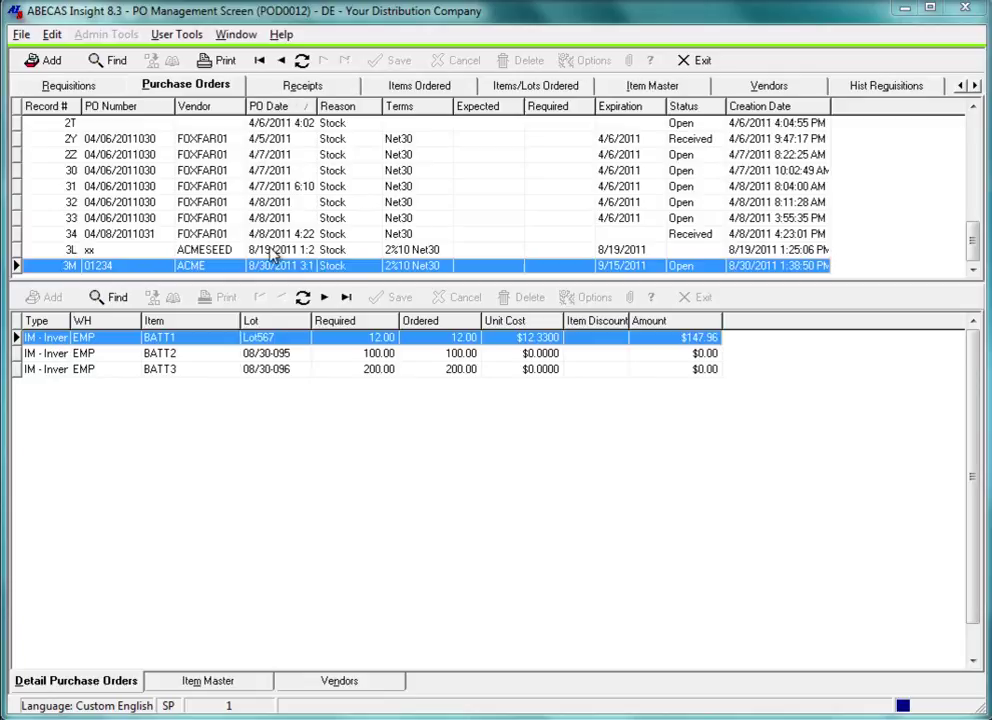
# Add a receipt with profile REC, keeping the receipt type PO Receipt - Manually Select Open PO Details
pyautogui.click(303, 86)
pyautogui.click(47, 60)
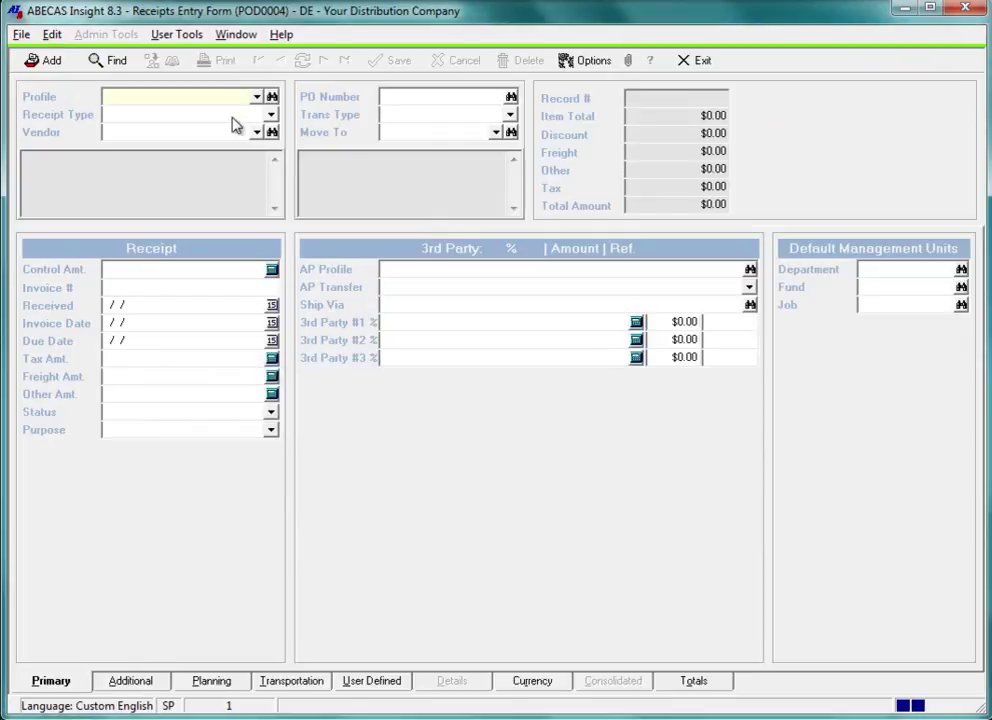
pyautogui.click(257, 97)
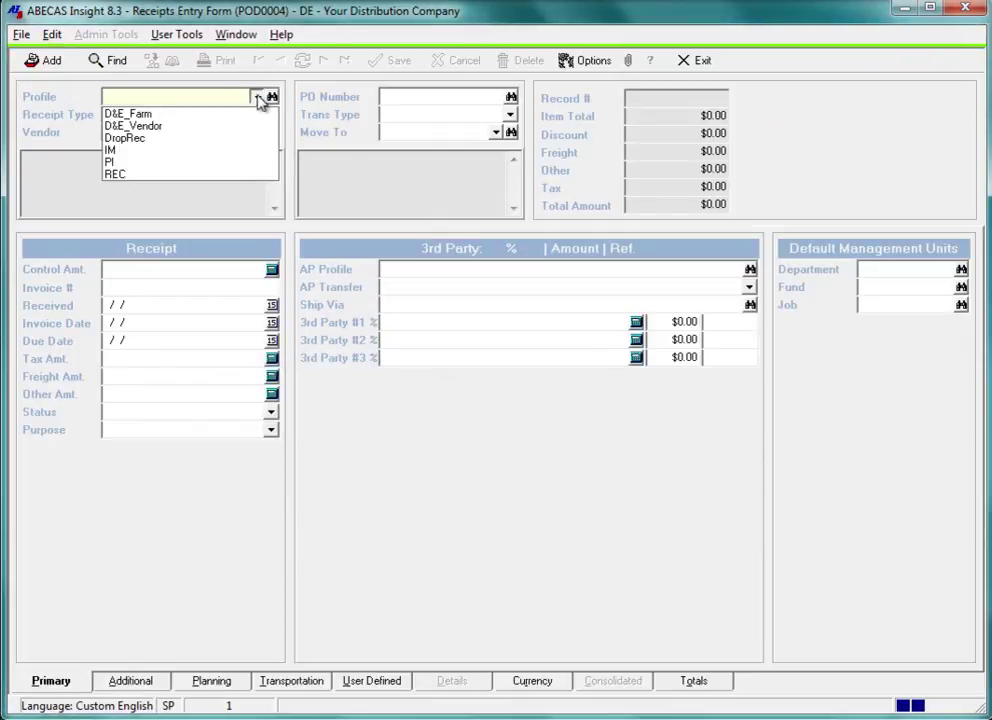
pyautogui.click(246, 172)
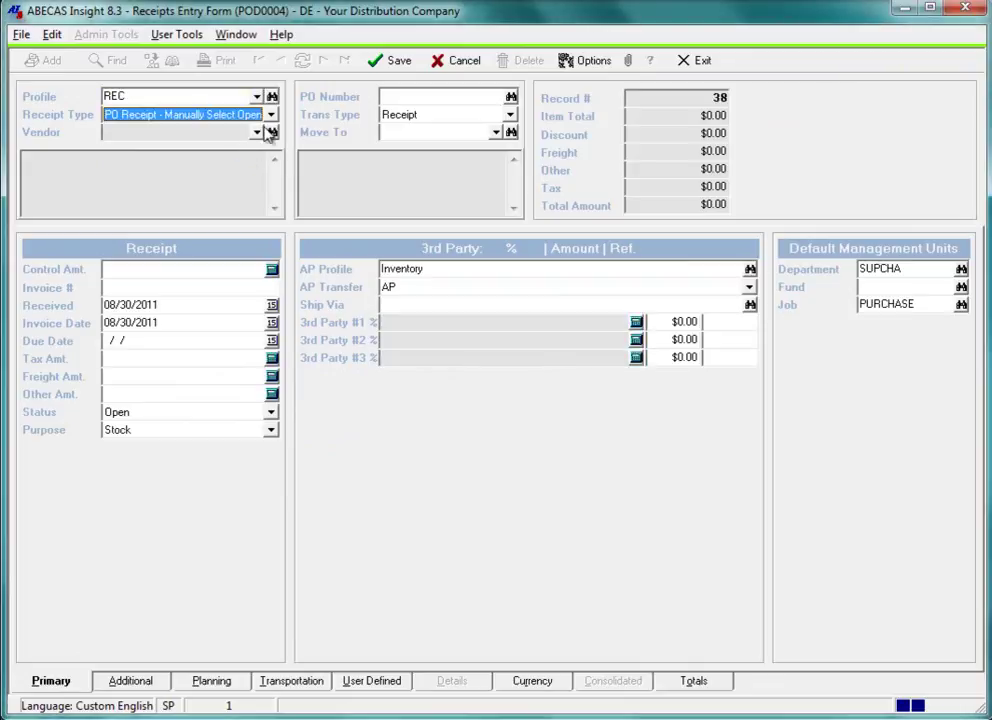
pyautogui.click(270, 116)
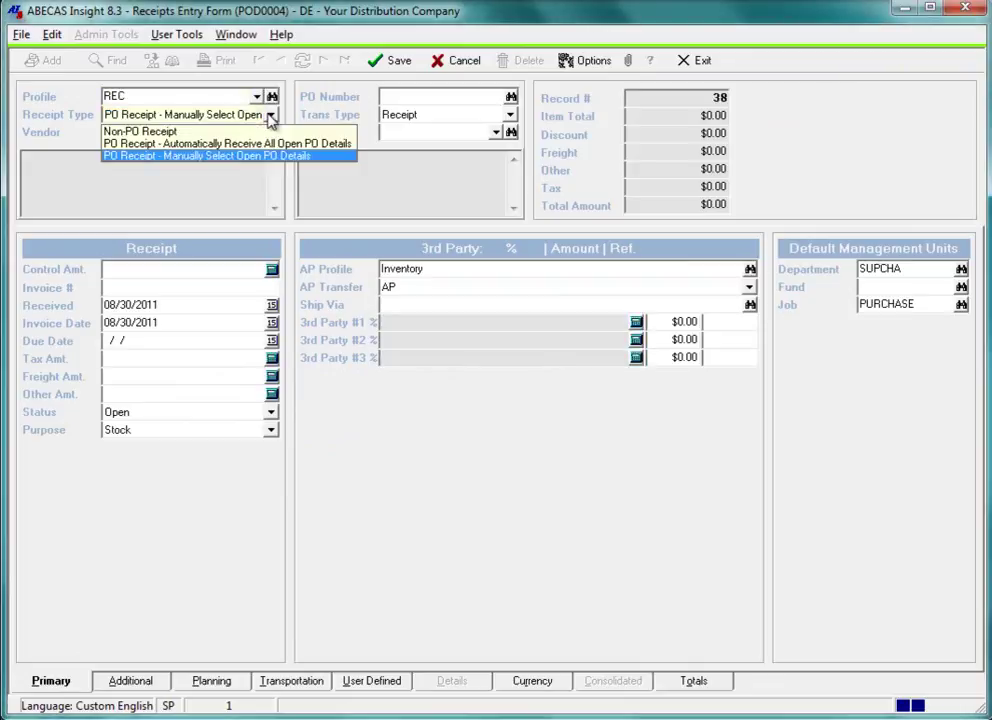
pyautogui.click(270, 119)
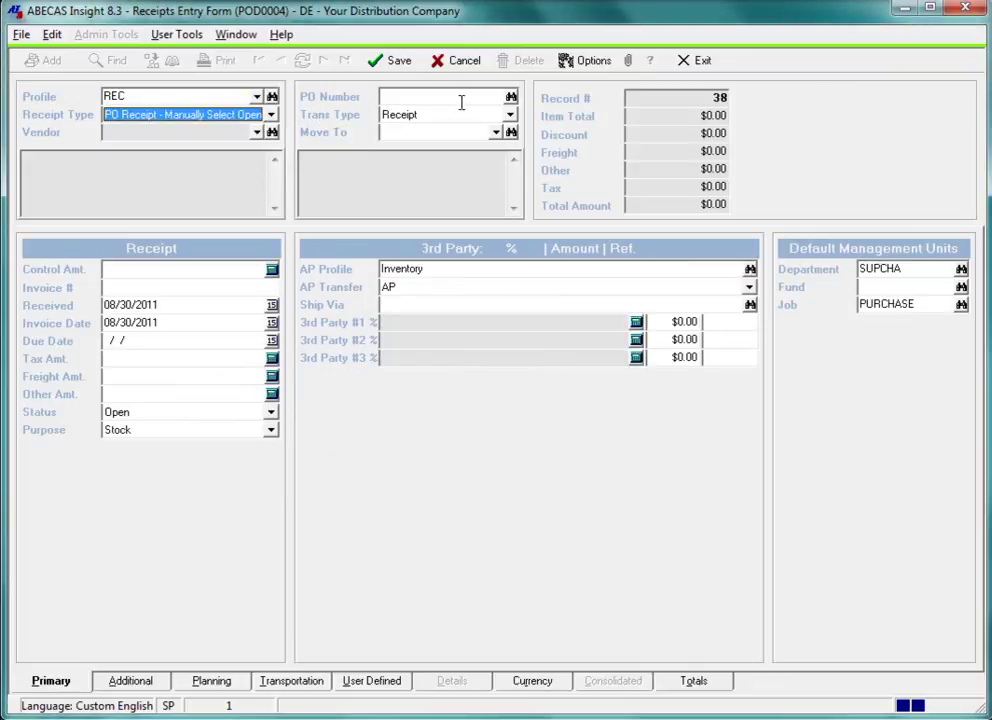
# Link the receipt to the open ACME purchase order dated 08/30/2011 and save the receipt
pyautogui.click(510, 96)
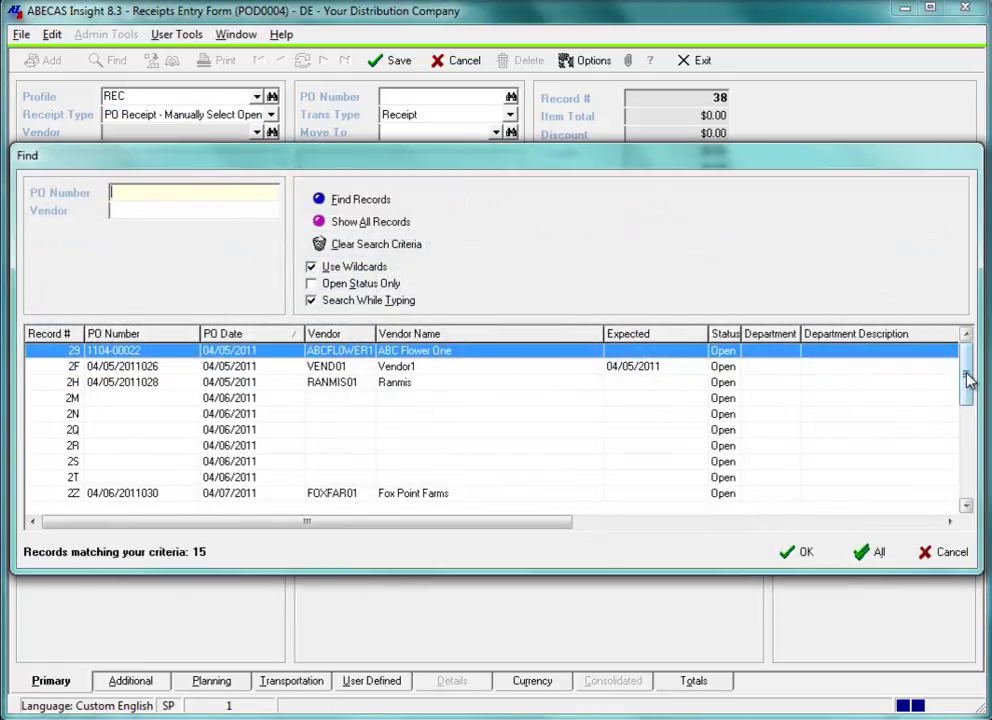
pyautogui.moveTo(968, 377); pyautogui.dragTo(966, 470)
pyautogui.click(776, 493)
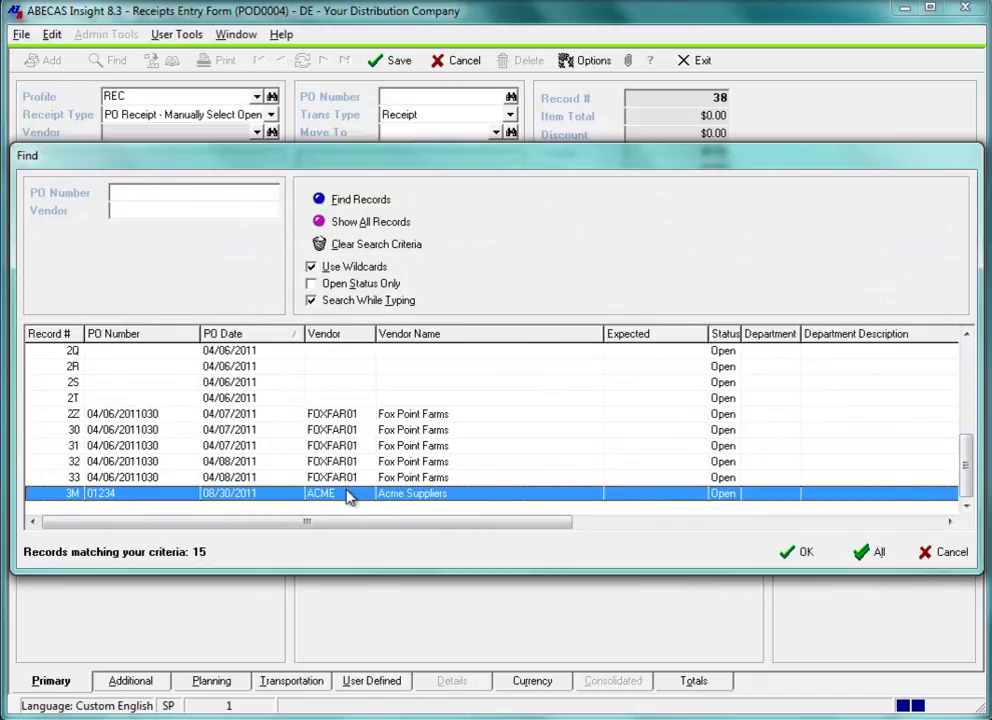
pyautogui.click(797, 552)
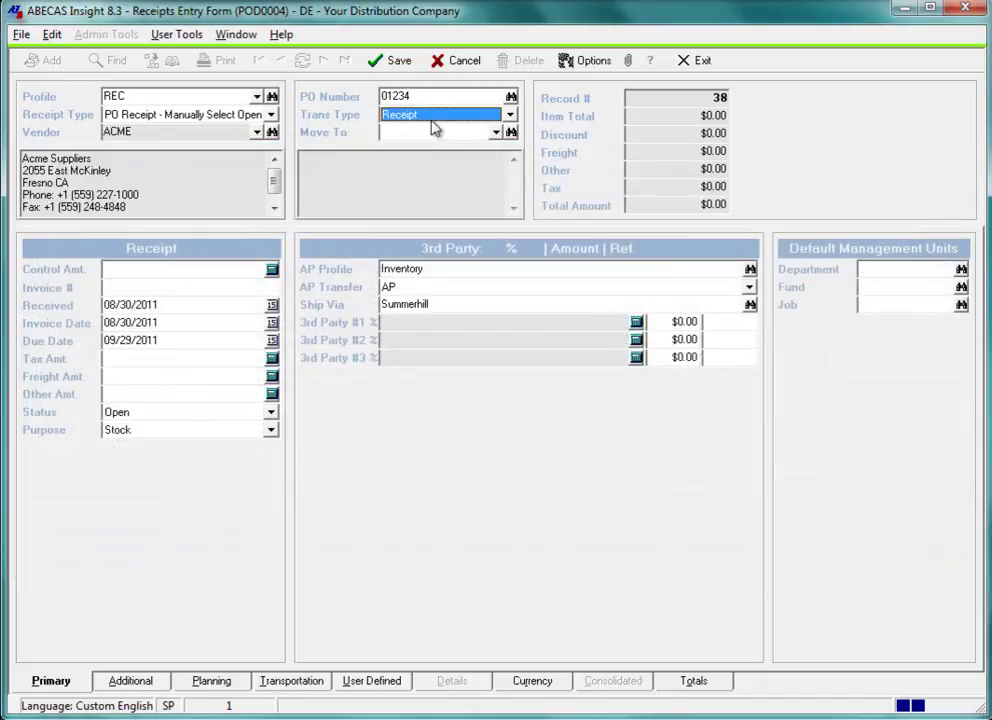
pyautogui.click(393, 62)
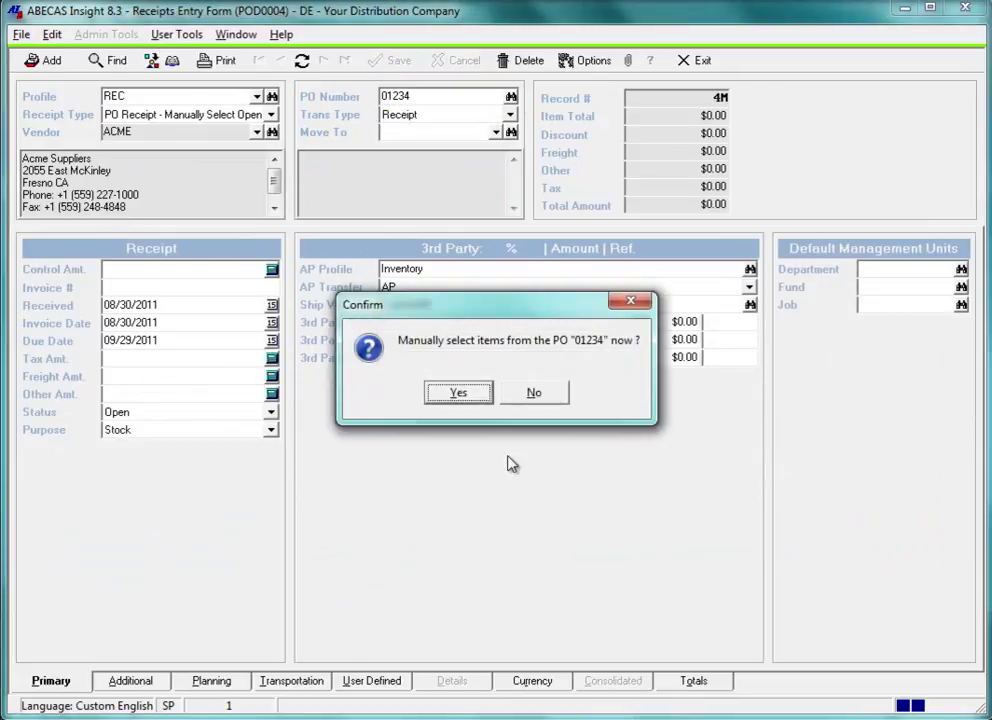
# Bring all available purchase order items, BATT1, BATT2 and BATT3, into the receipt and review its detail lines
pyautogui.click(459, 394)
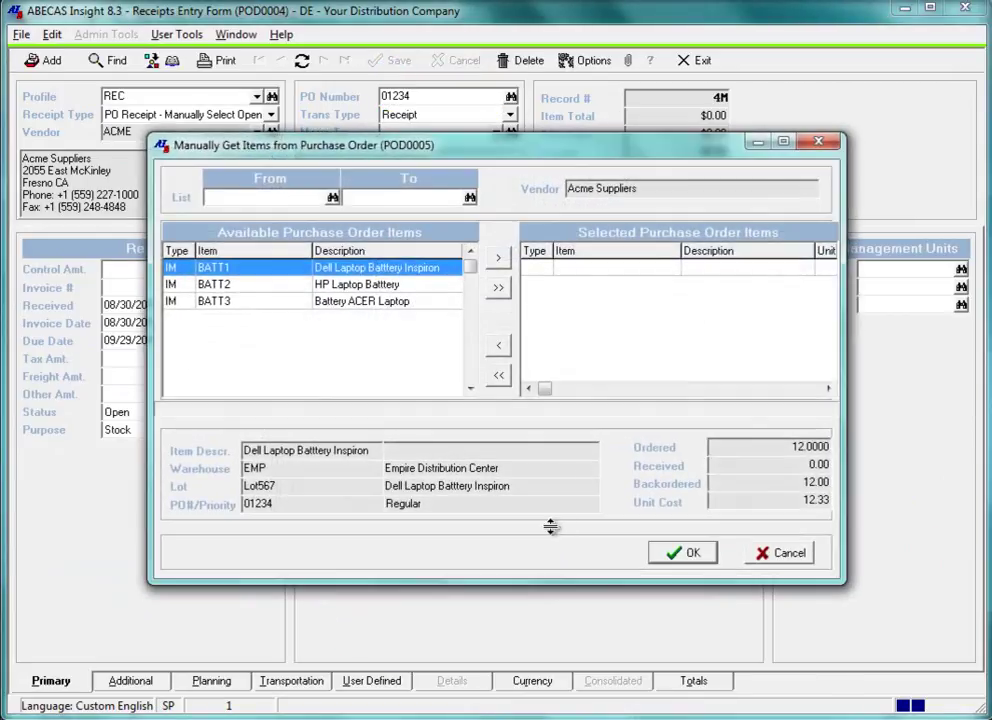
pyautogui.click(498, 288)
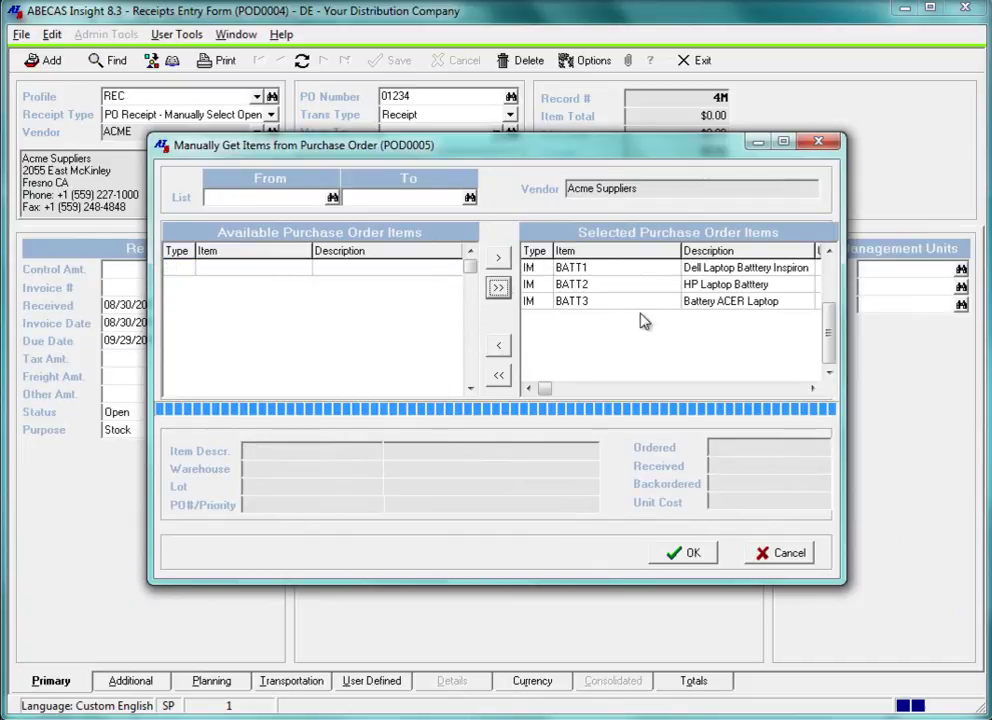
pyautogui.click(693, 555)
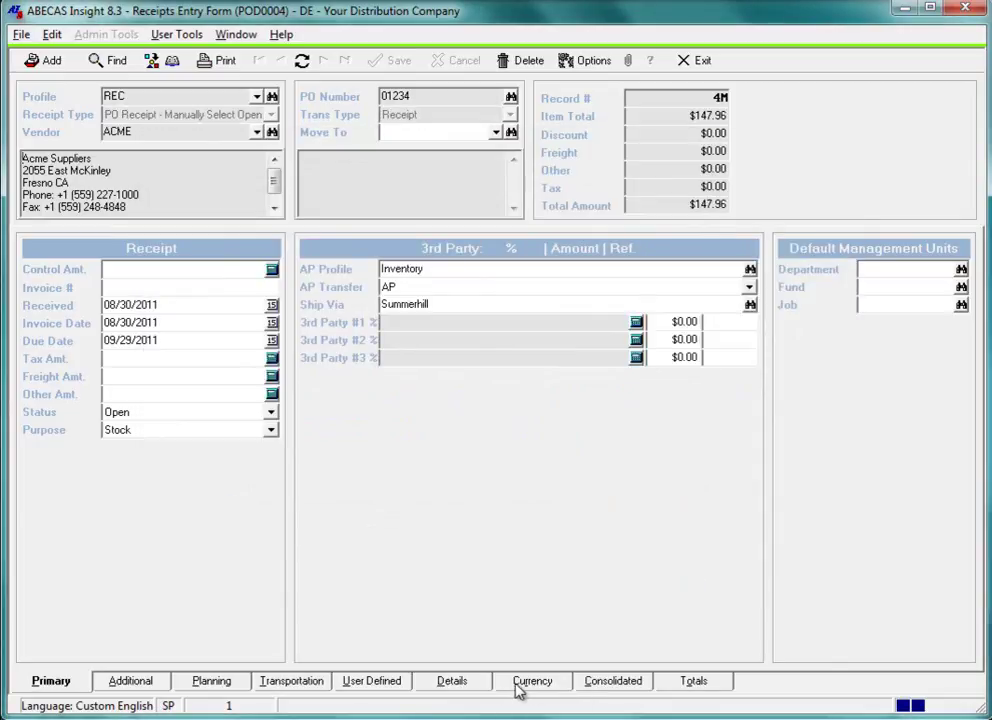
pyautogui.click(455, 682)
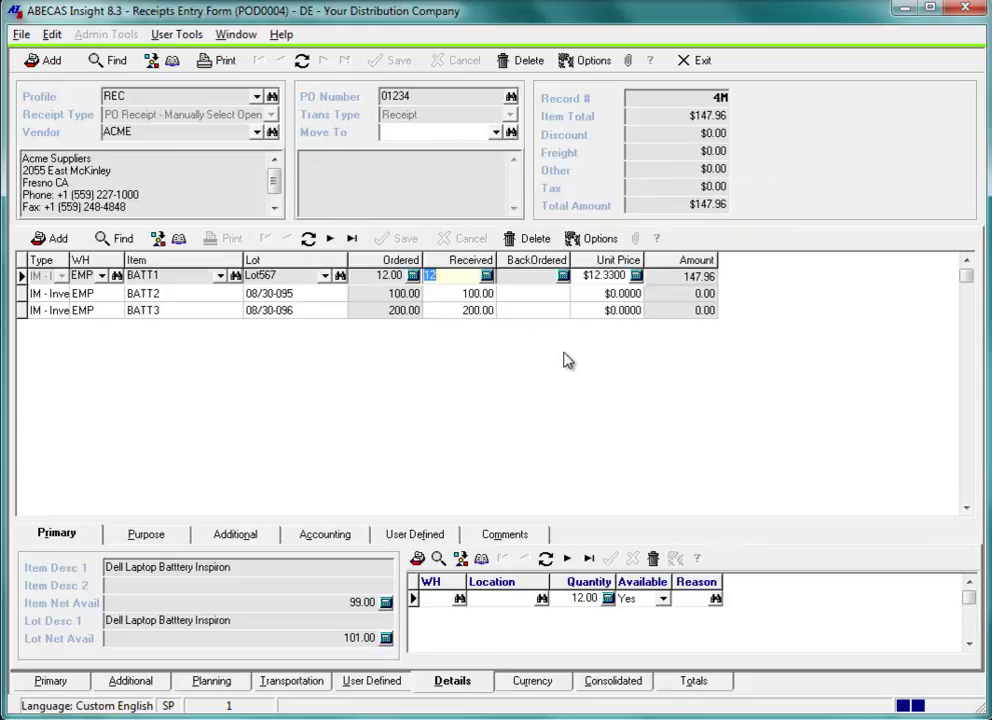
pyautogui.press('Escape')
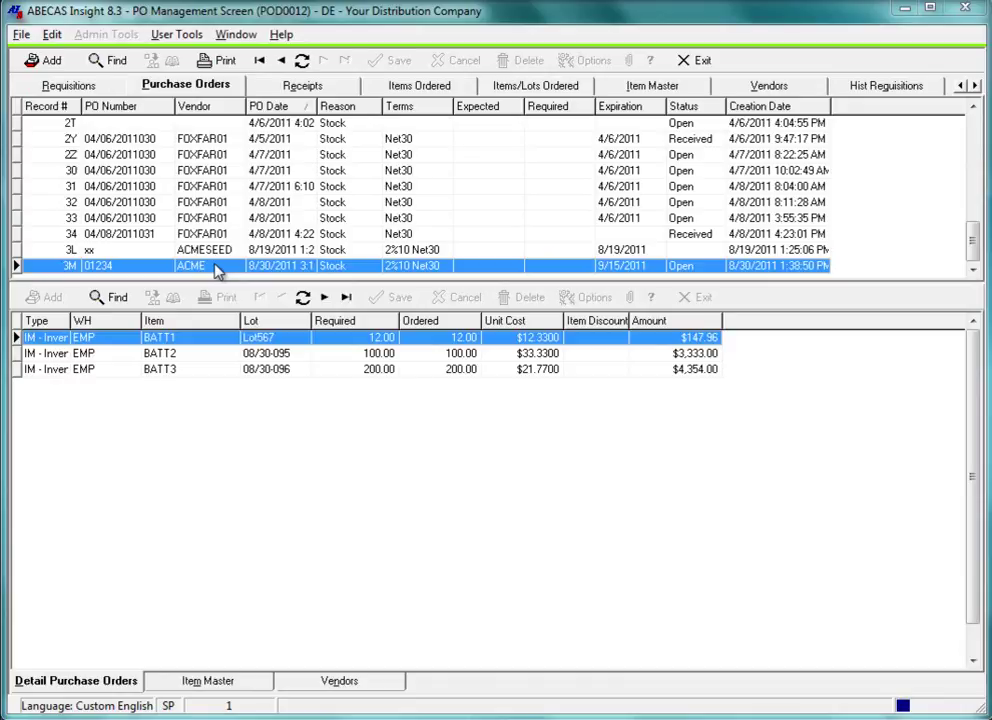
# Add another purchase order receipt with profile REC and receipt type PO Receipt - Manually Select Open PO Details
pyautogui.click(300, 88)
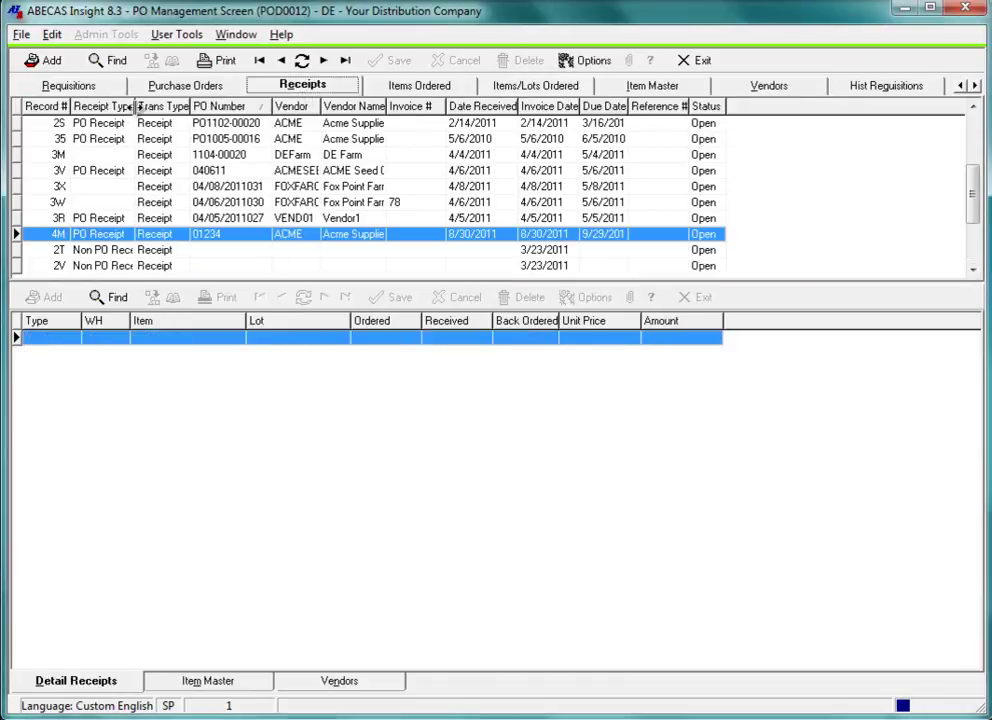
pyautogui.click(44, 60)
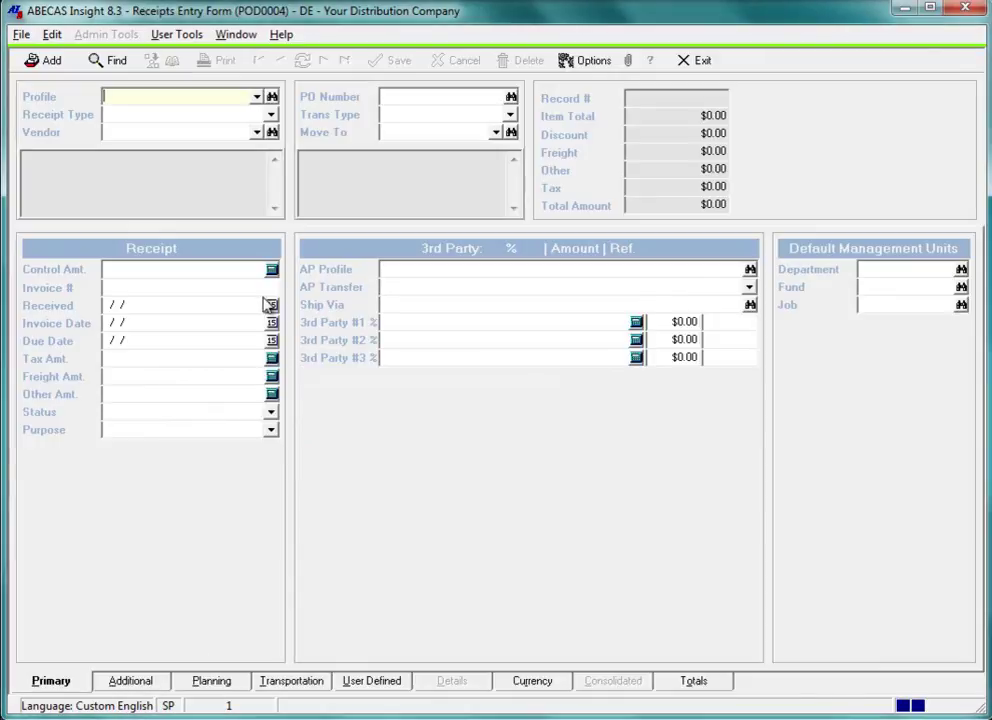
pyautogui.click(44, 60)
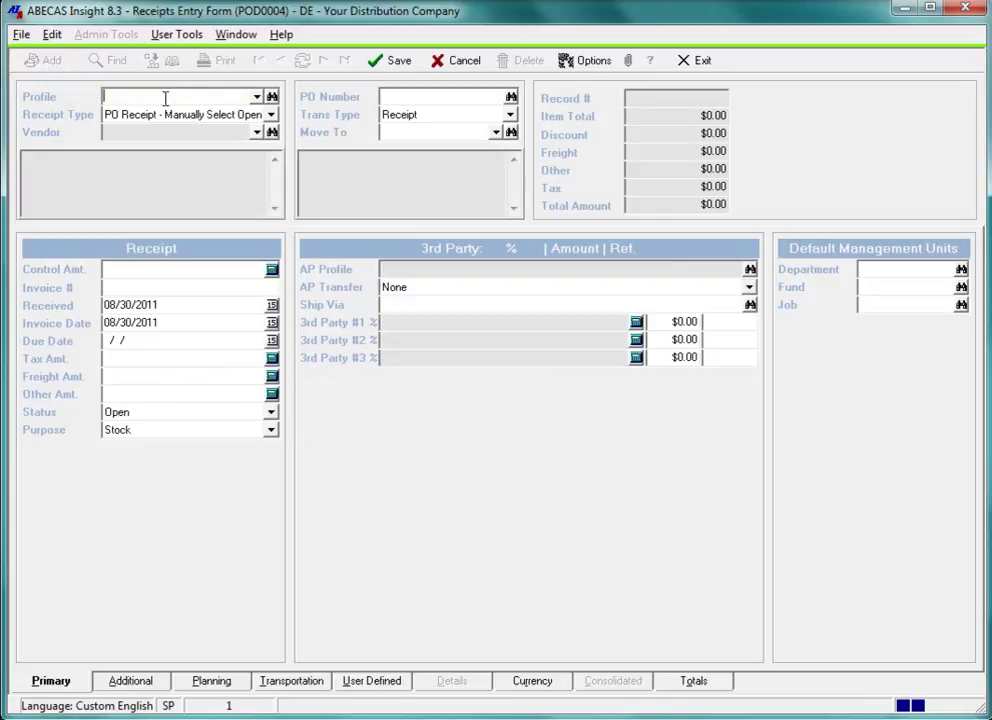
pyautogui.click(256, 97)
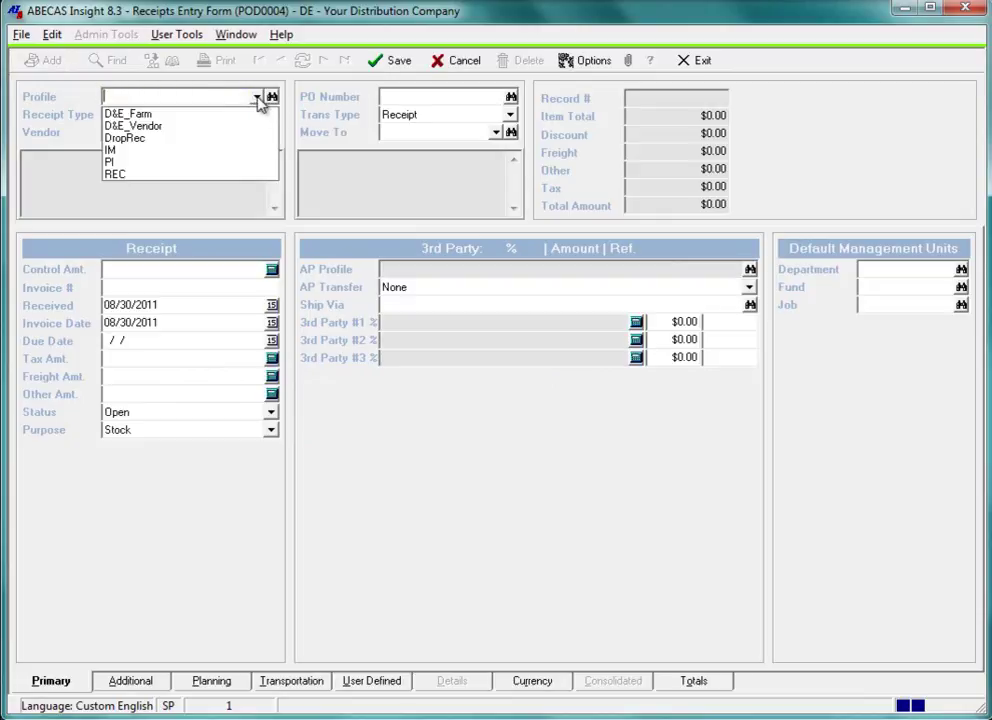
pyautogui.click(244, 176)
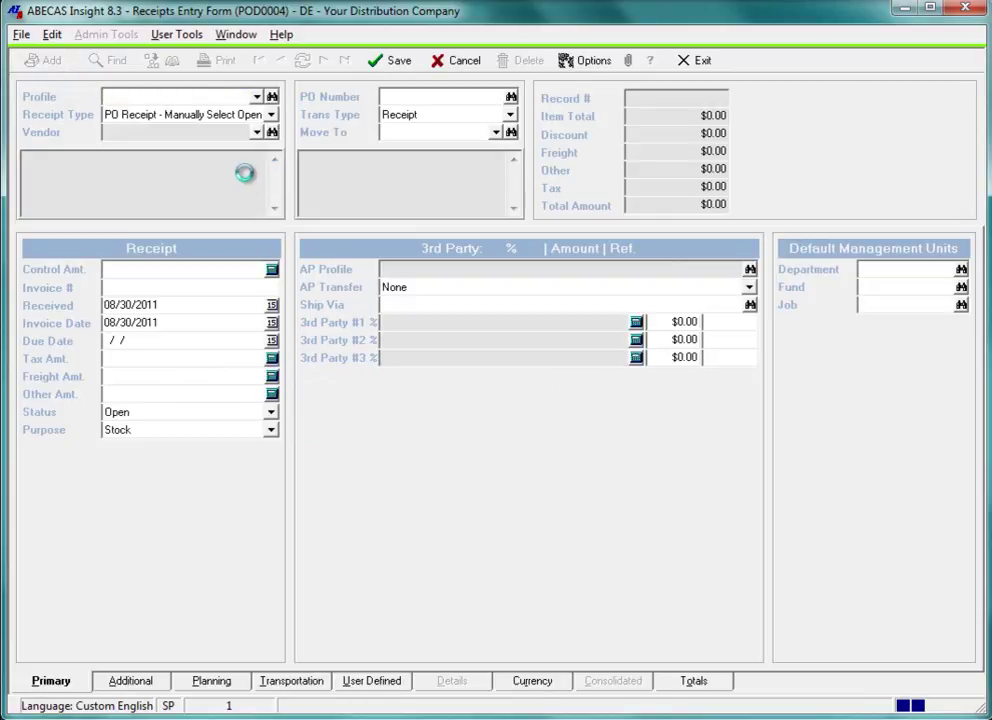
pyautogui.click(271, 115)
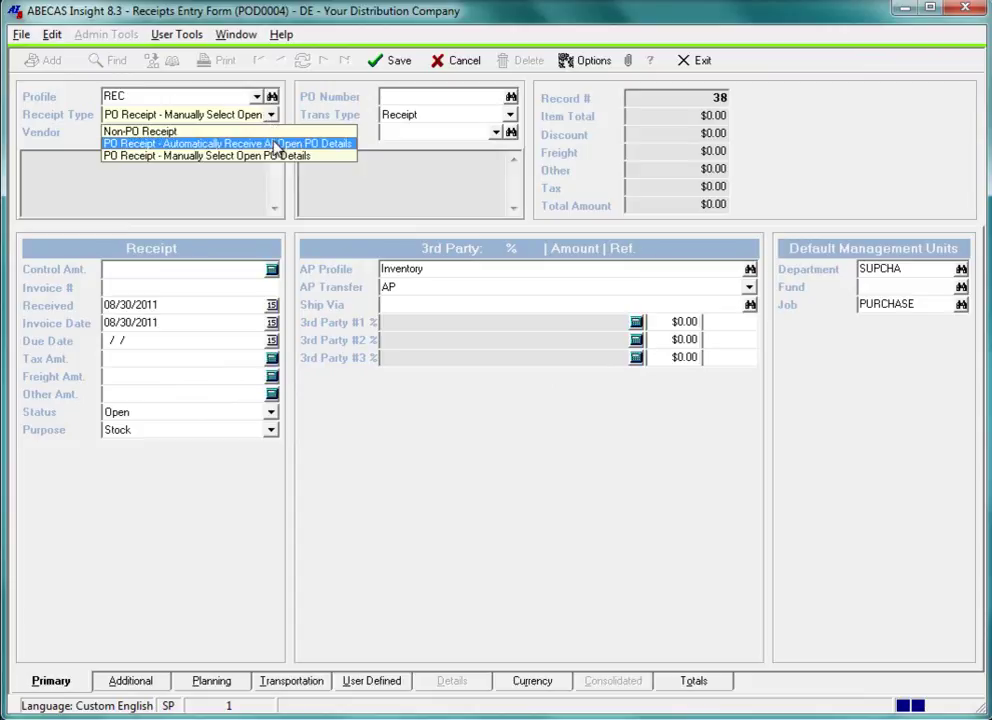
pyautogui.click(277, 157)
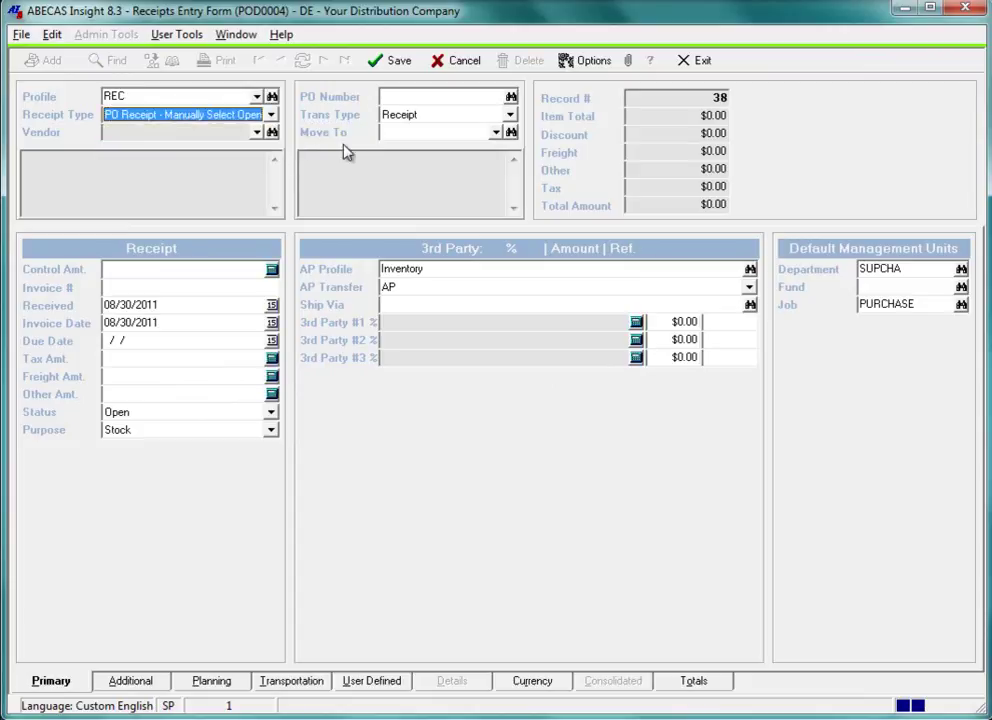
# Link the new receipt to the open Acme Suppliers purchase order dated 08/30/2011 and save it
pyautogui.click(510, 97)
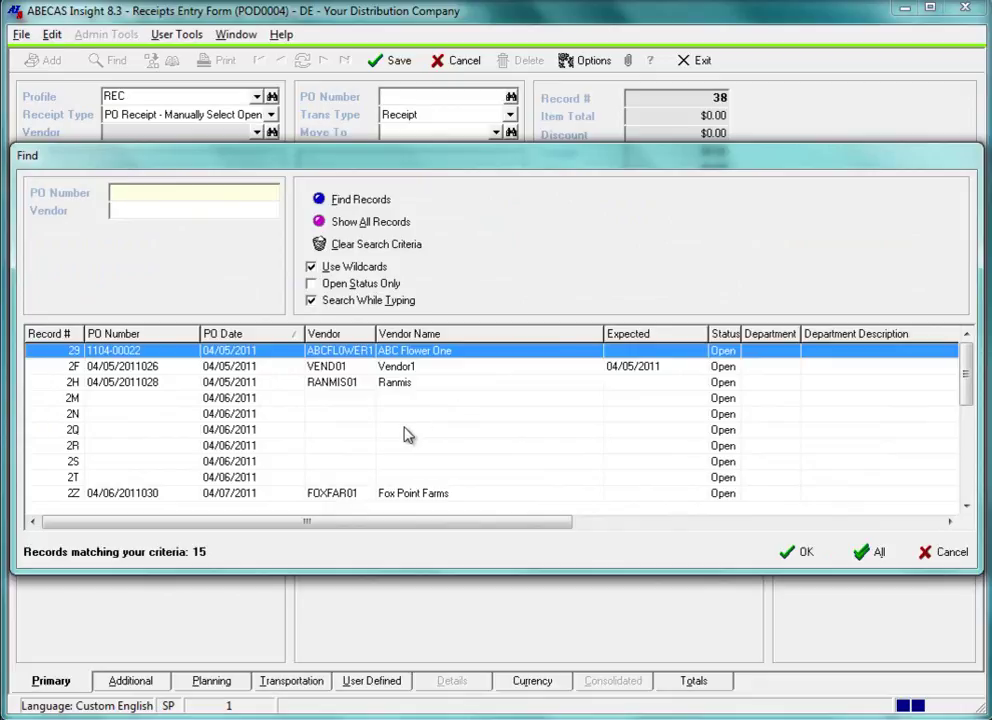
pyautogui.moveTo(966, 376); pyautogui.dragTo(967, 460)
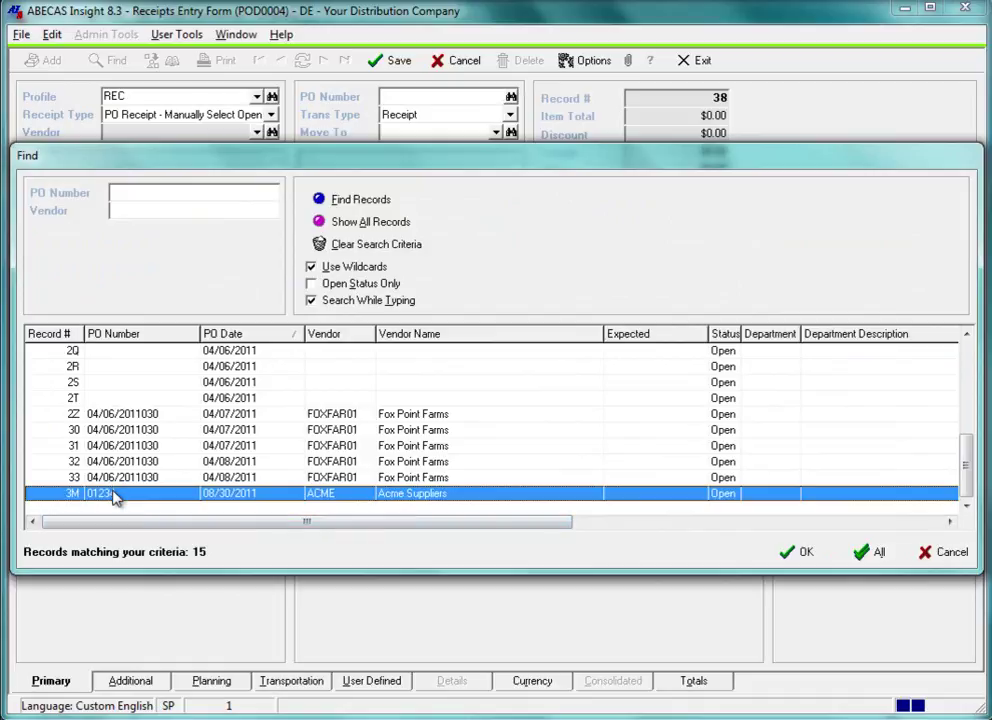
pyautogui.click(803, 556)
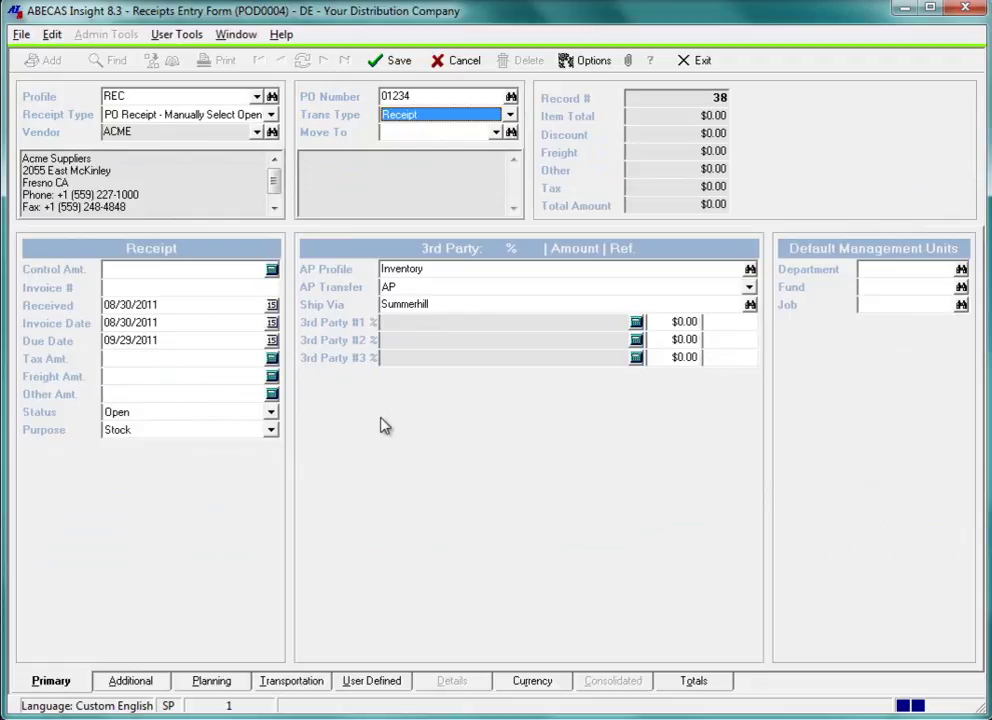
pyautogui.click(395, 62)
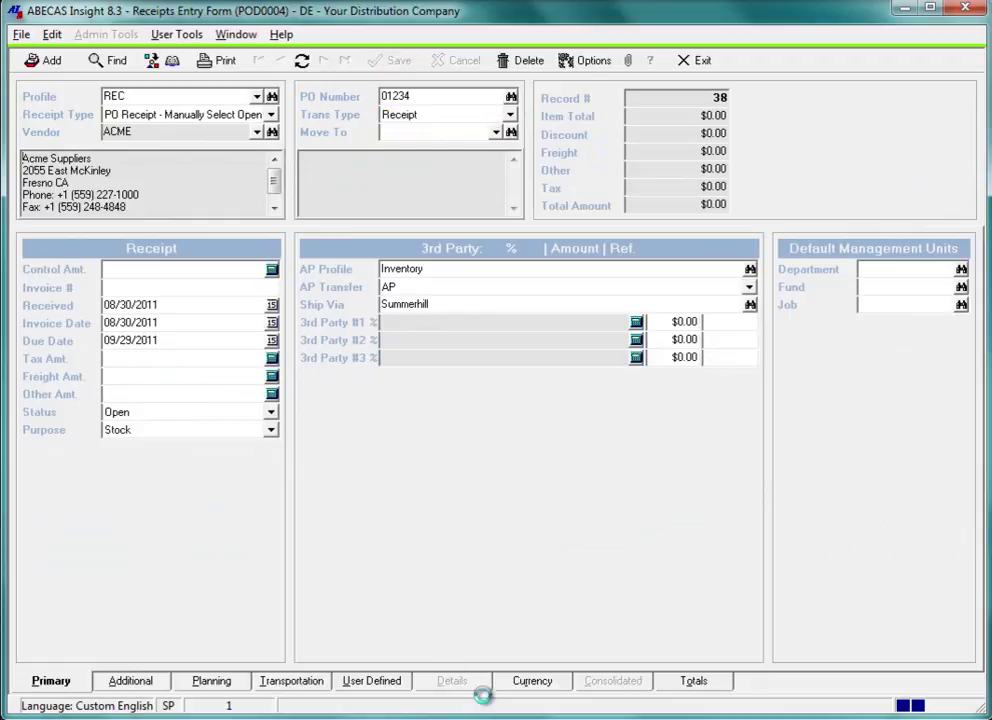
# Bring BATT1, BATT2 and BATT3 from the purchase order into the new receipt and review its detail lines and the options available for them
pyautogui.click(470, 398)
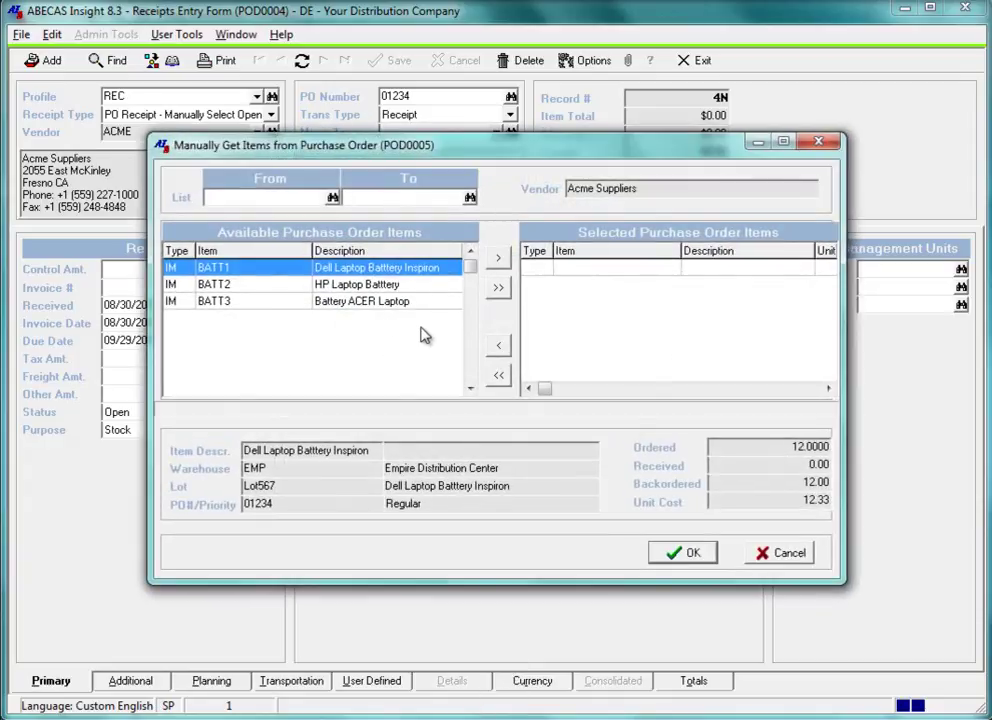
pyautogui.click(684, 552)
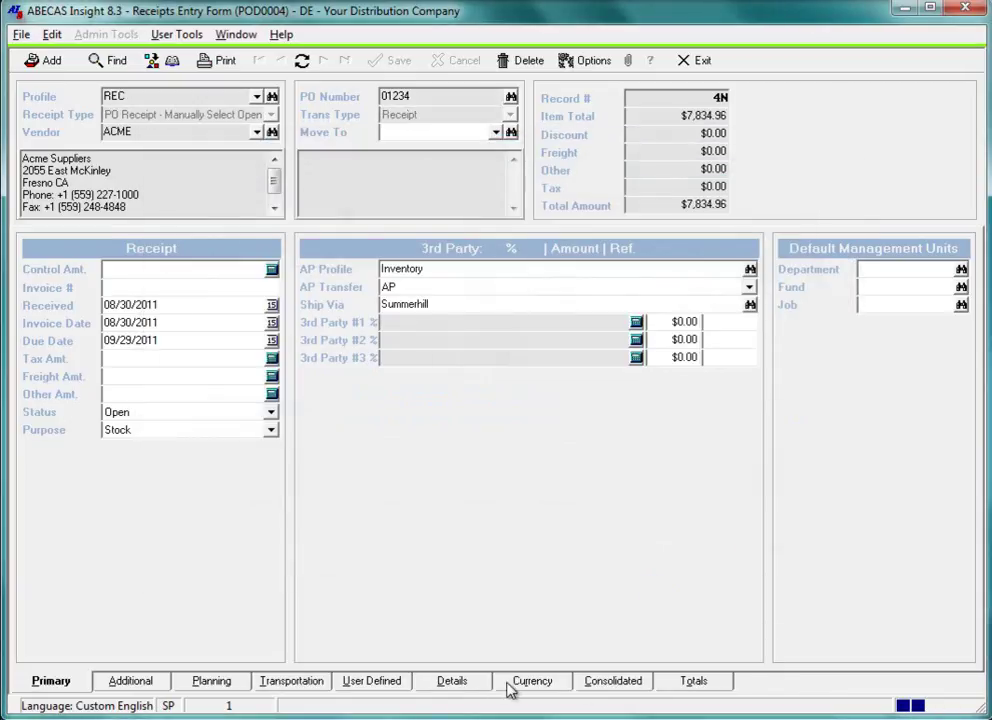
pyautogui.click(452, 681)
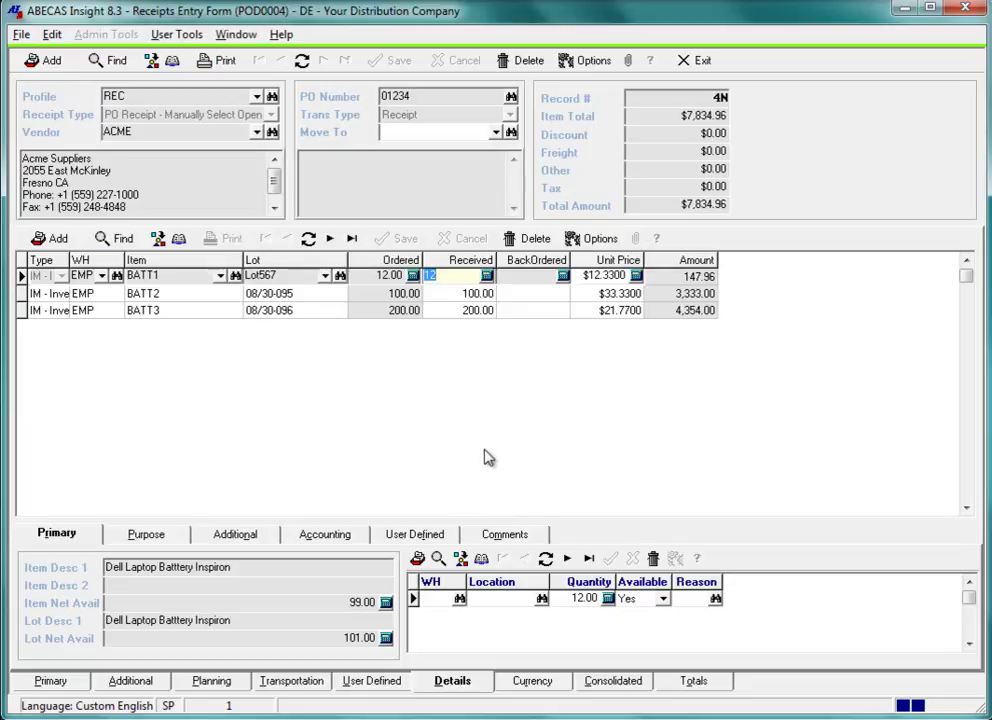
pyautogui.click(600, 239)
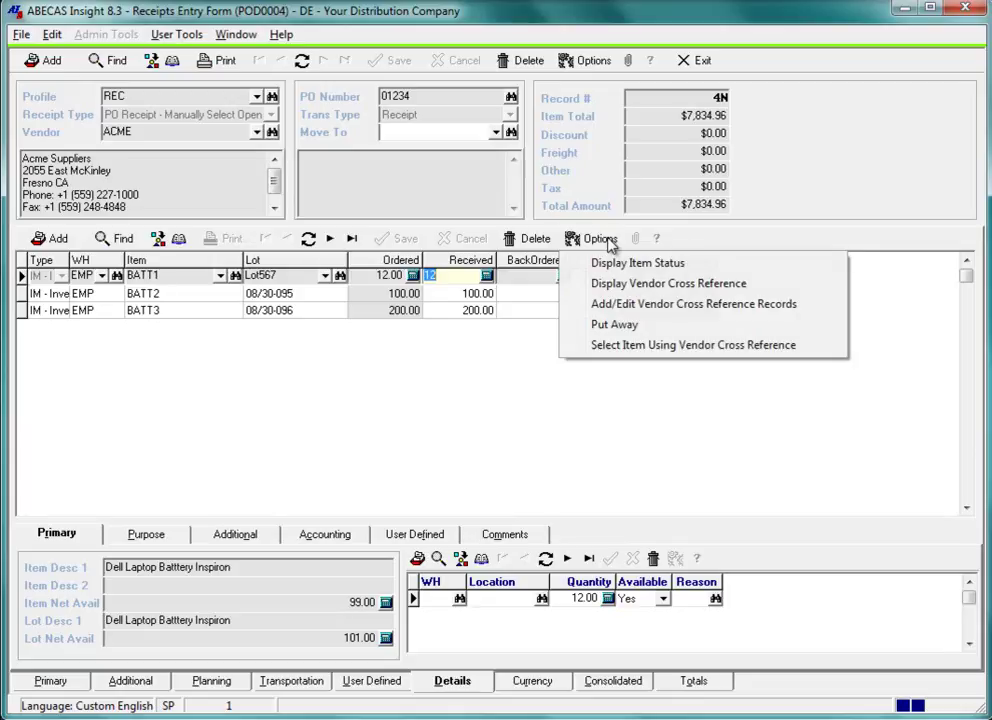
pyautogui.click(585, 445)
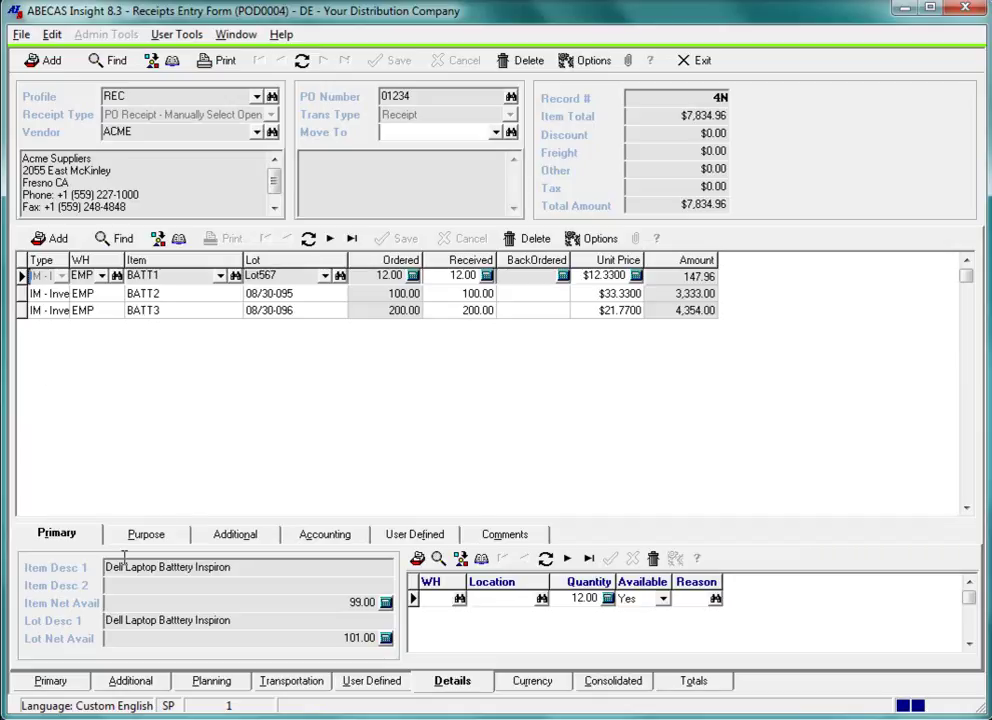
# Set the receipt's control amount to 7834.96, enter the vendor's invoice number, keep the purpose Stock, and save the receipt
pyautogui.click(50, 681)
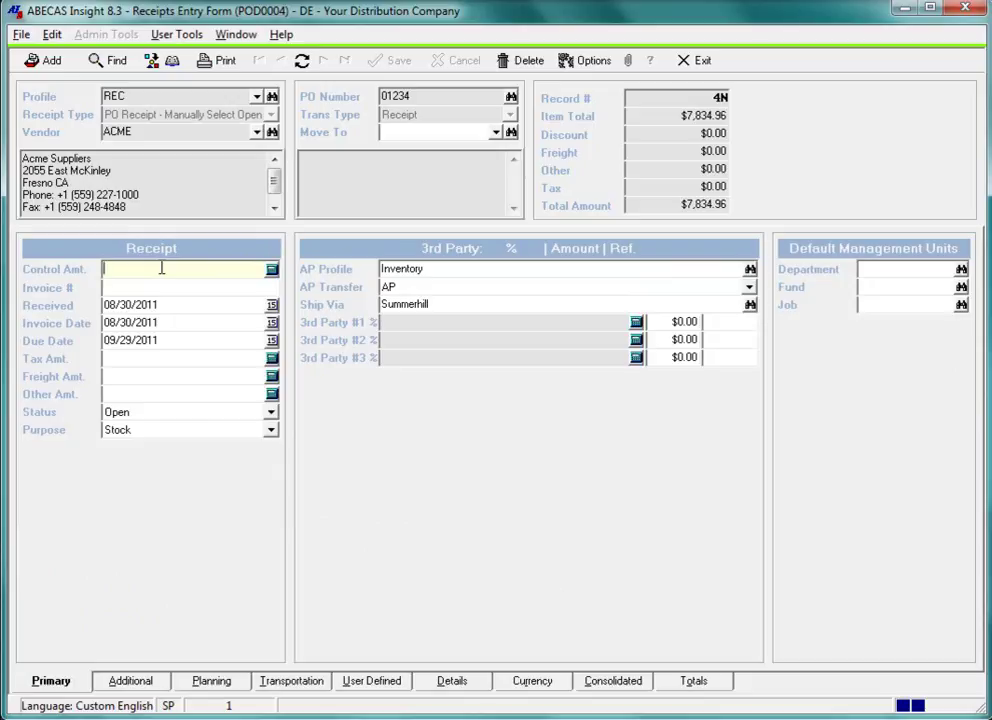
pyautogui.write('7834.96')
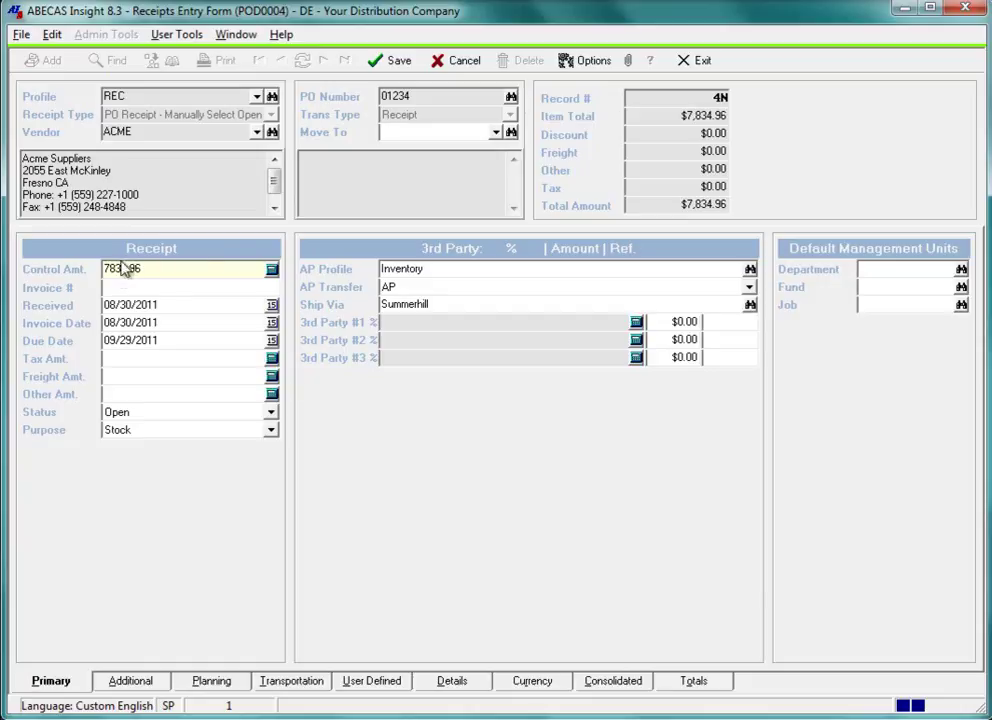
pyautogui.click(153, 287)
pyautogui.write('879079')
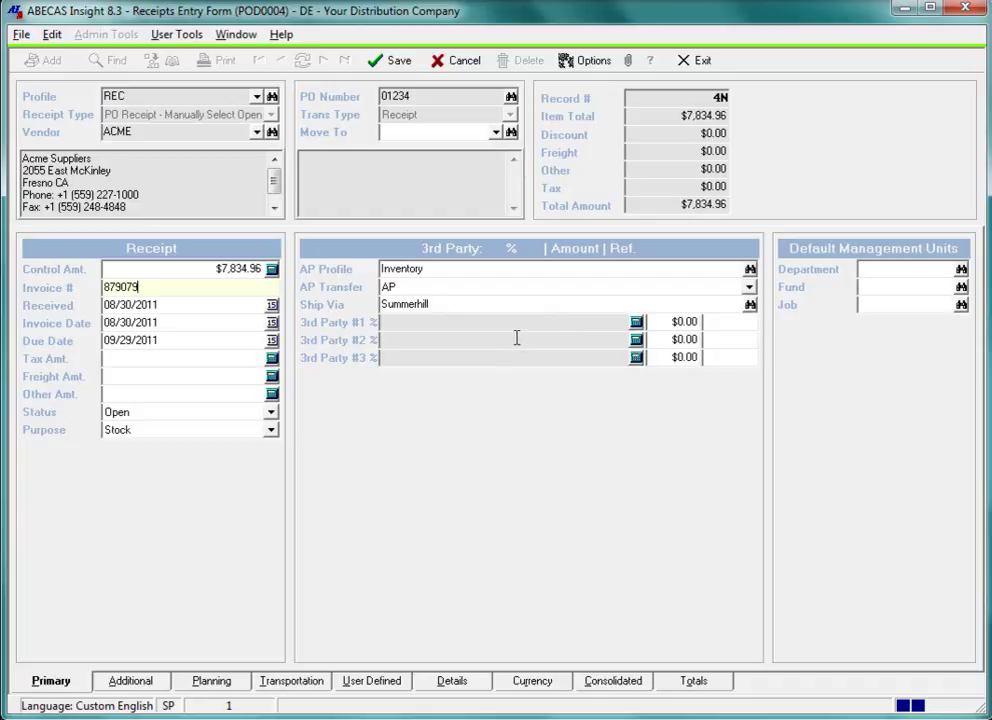
pyautogui.click(271, 432)
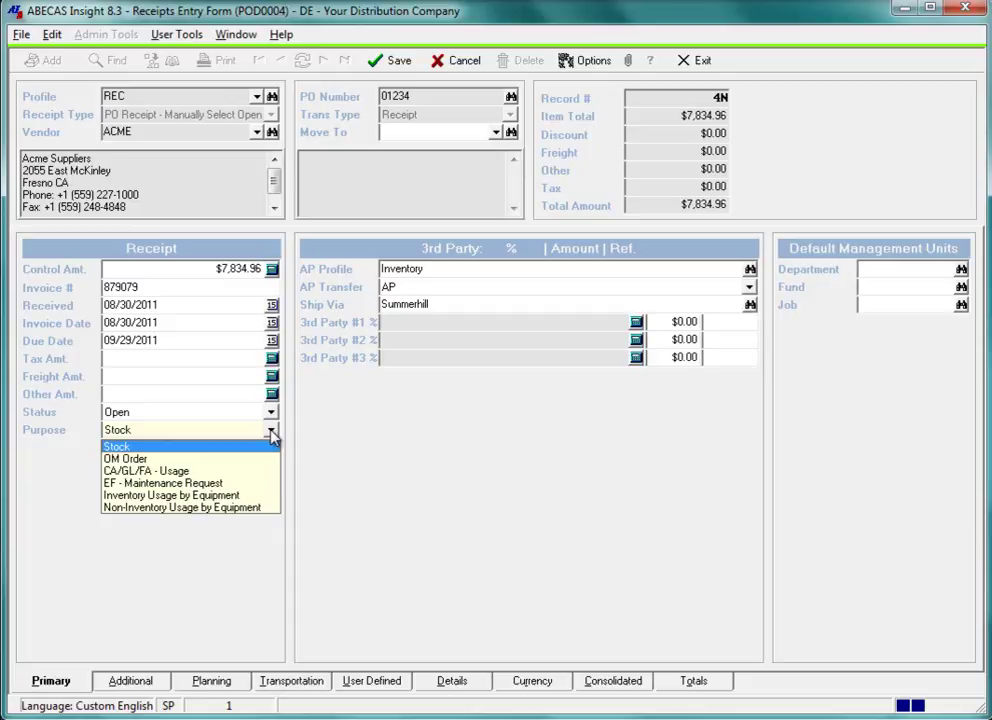
pyautogui.click(272, 437)
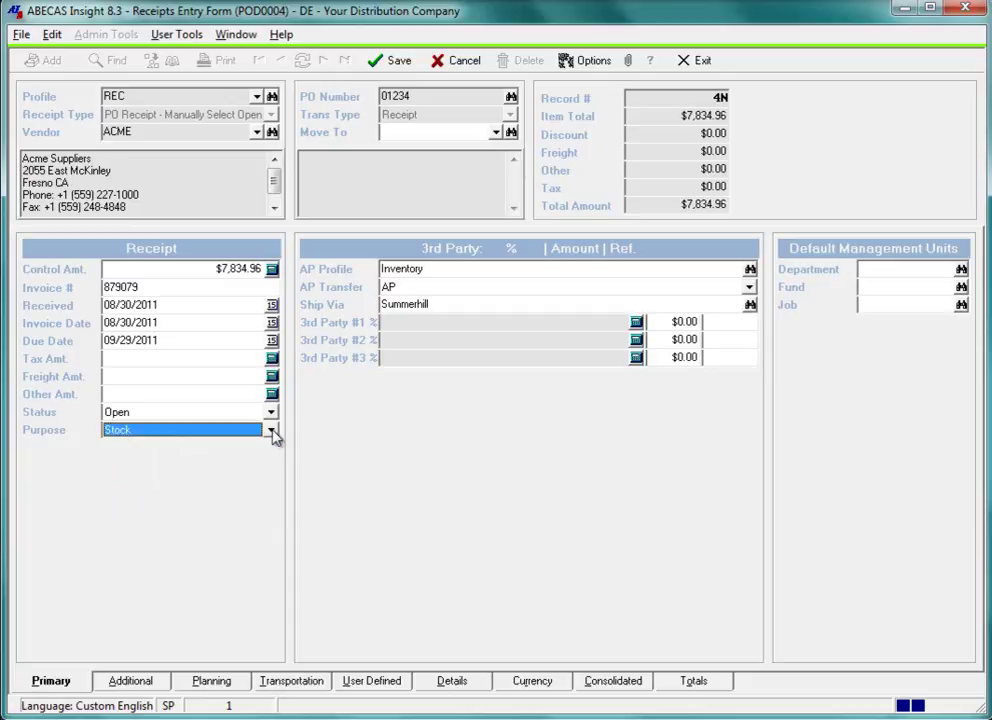
pyautogui.click(390, 60)
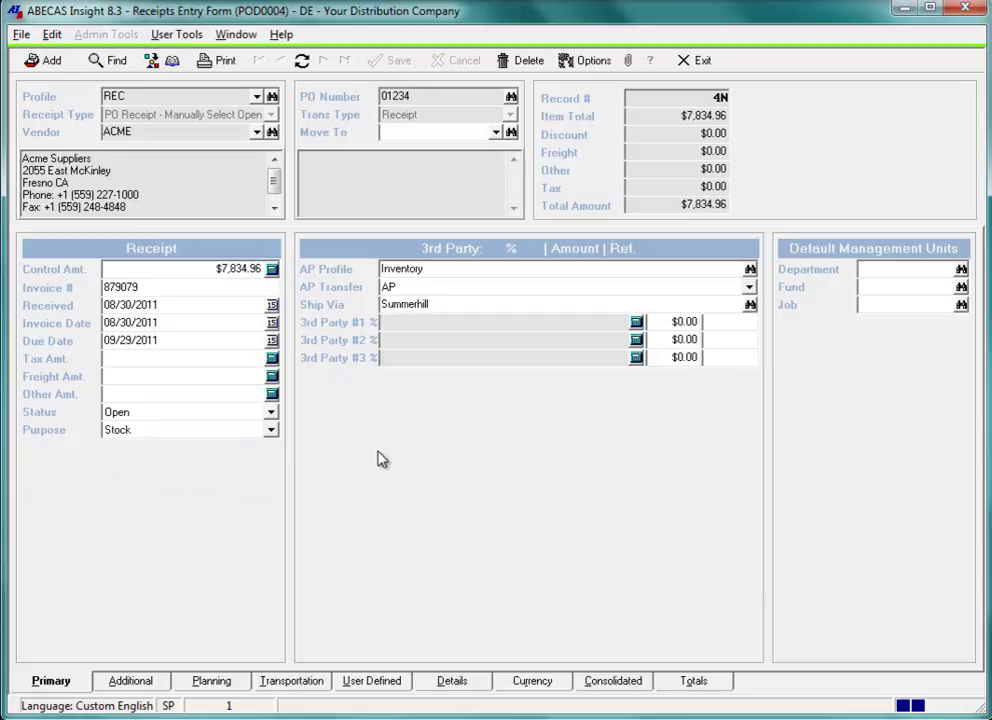
pyautogui.click(271, 413)
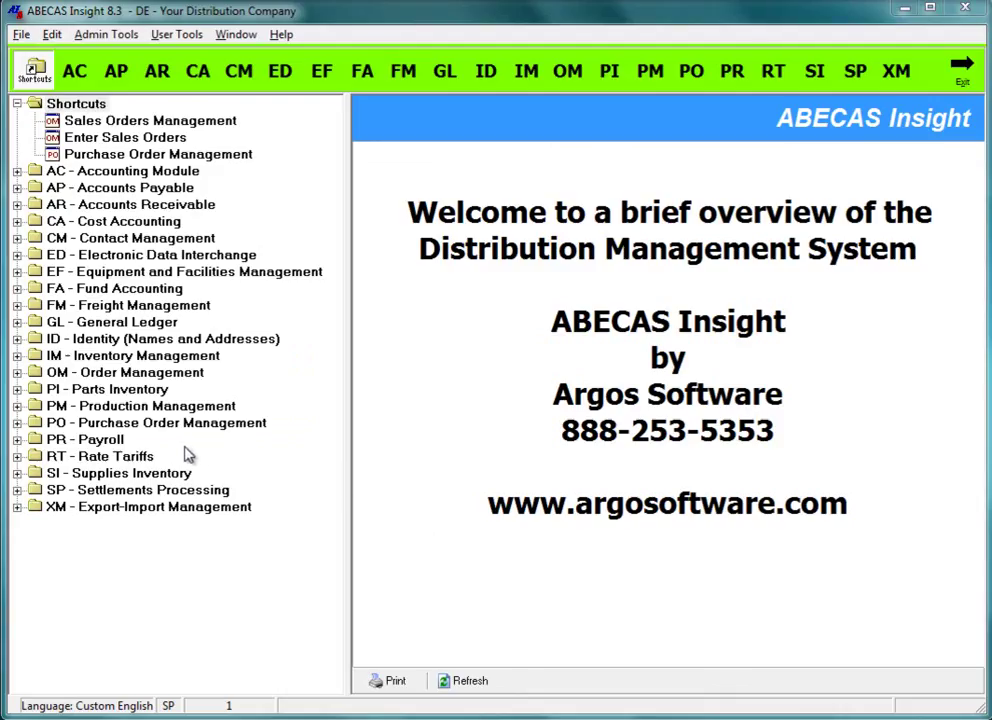
# Expand the OM - Order Management module to show its Transactions, Codes, Reports and Setup folders
pyautogui.click(17, 372)
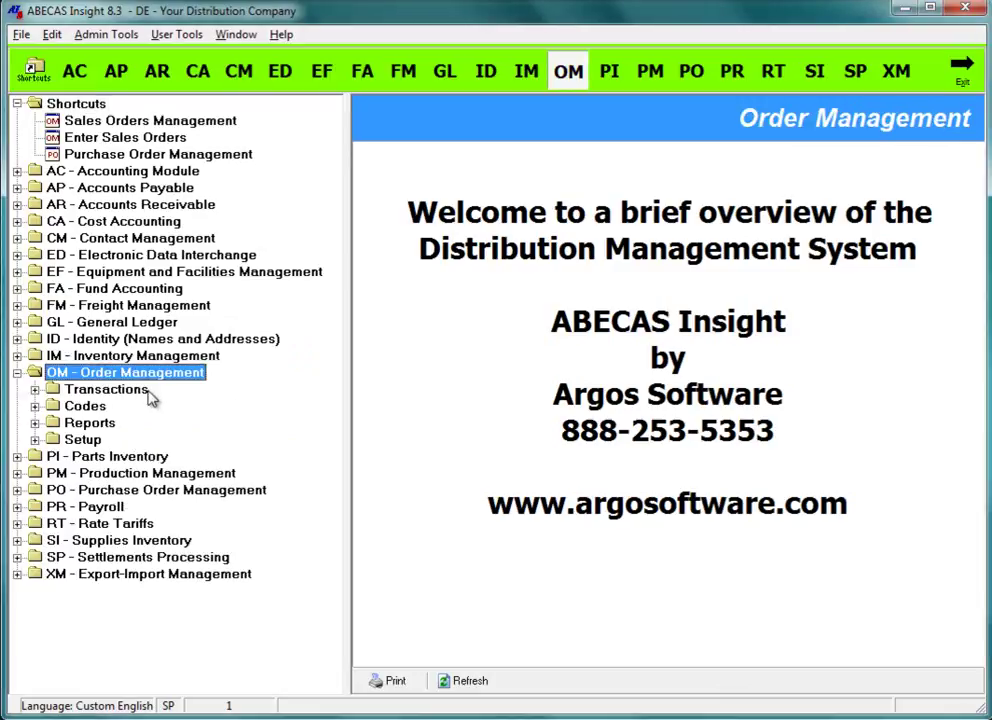